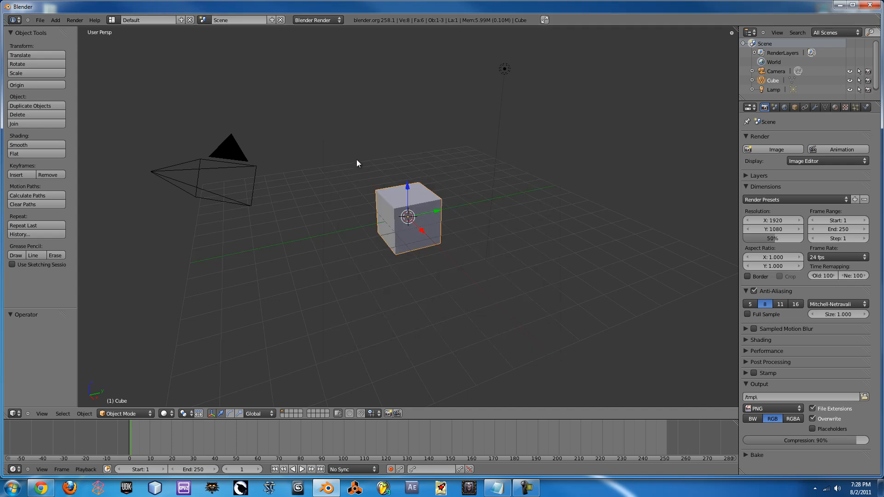
# Step: Delete the default cube and add a new cube at the scene's centre
pyautogui.press('x')
pyautogui.click(380, 198)
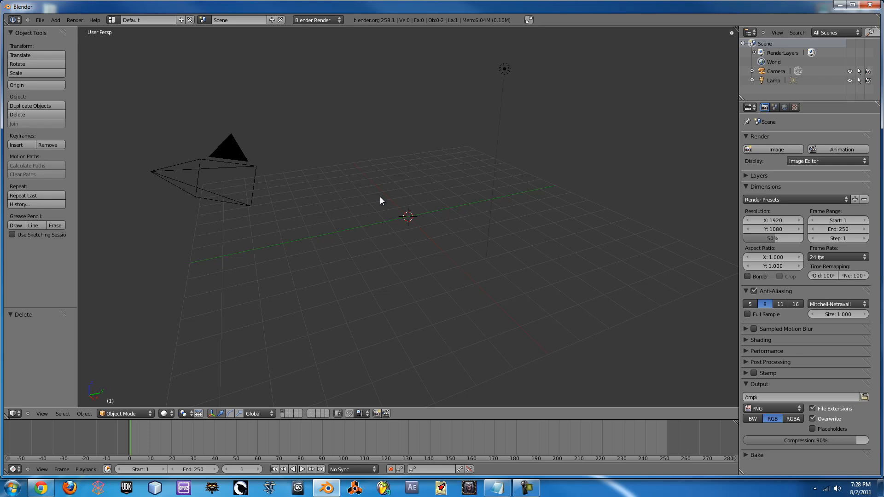
pyautogui.press('space')
pyautogui.write('add cube')
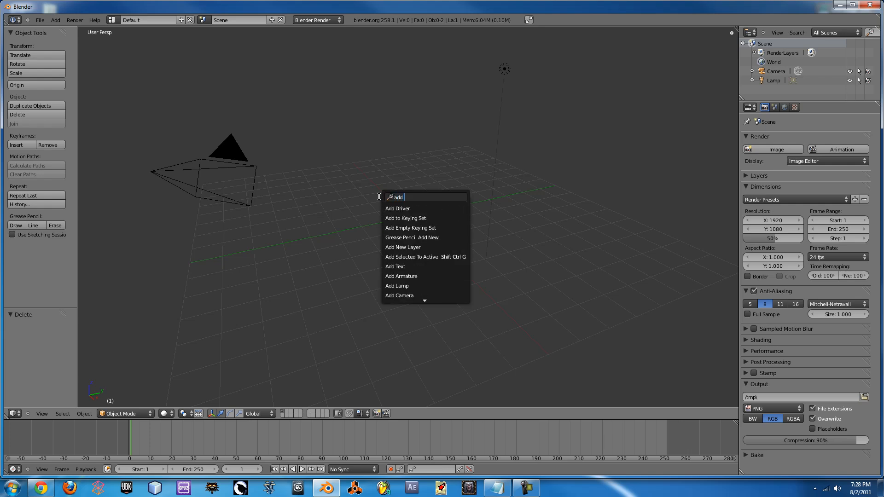
pyautogui.press('Return')
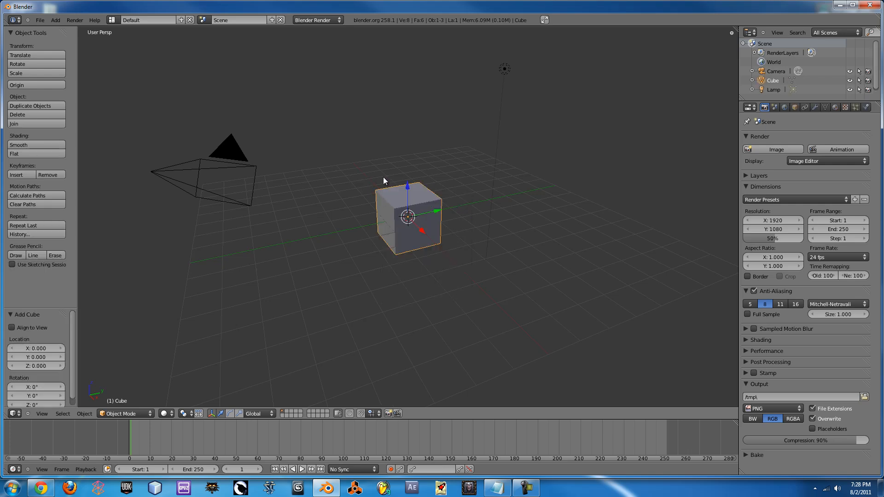
# Step: Scale the cube up into a large container box shown in wireframe and reposition it so it rests on the grid
pyautogui.press('s')
pyautogui.click(221, 106)
pyautogui.press('s')
pyautogui.click(205, 106)
pyautogui.press('z')
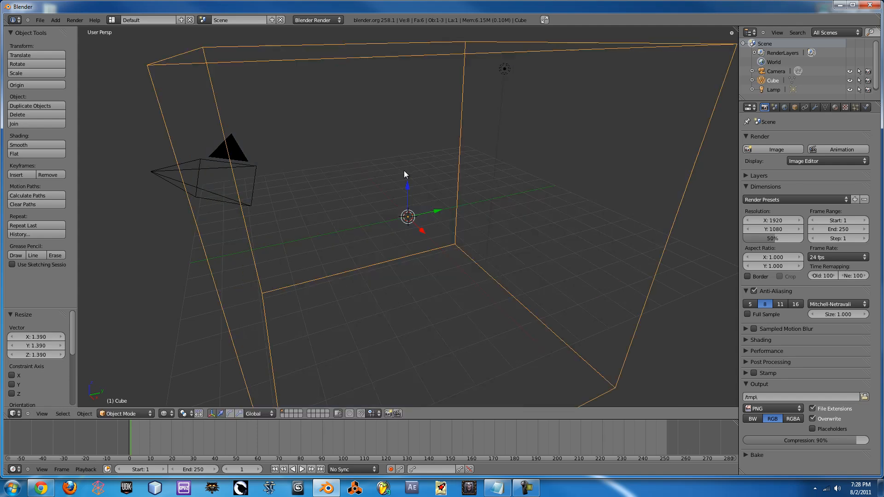
pyautogui.moveTo(421, 229); pyautogui.dragTo(444, 169)
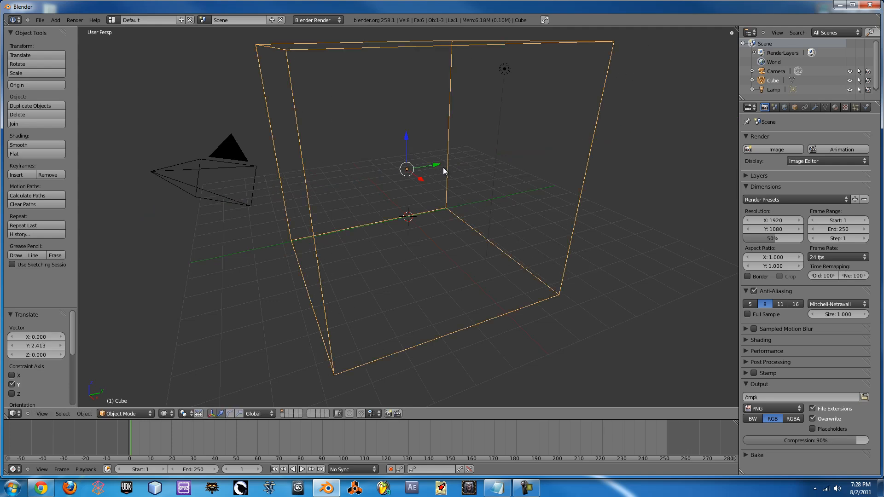
# Step: Enable fluid physics on the large cube with type Domain and set the current frame to 0
pyautogui.click(866, 107)
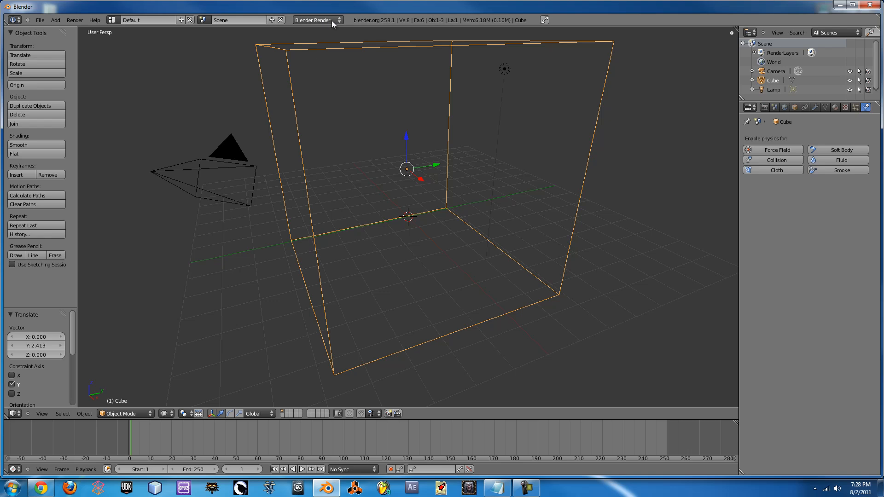
pyautogui.click(844, 159)
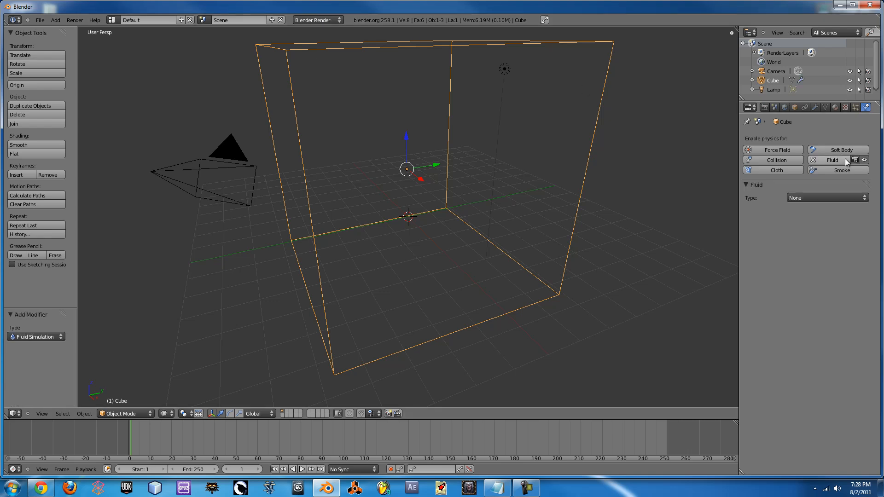
pyautogui.click(820, 197)
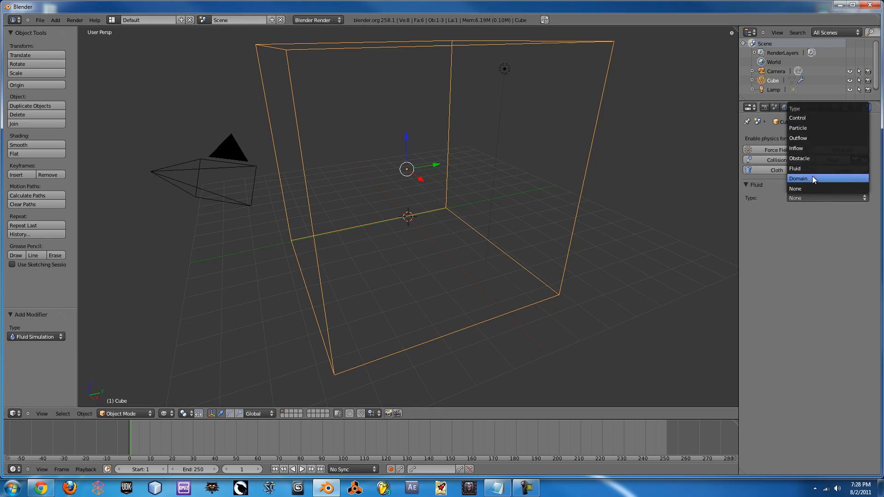
pyautogui.click(812, 177)
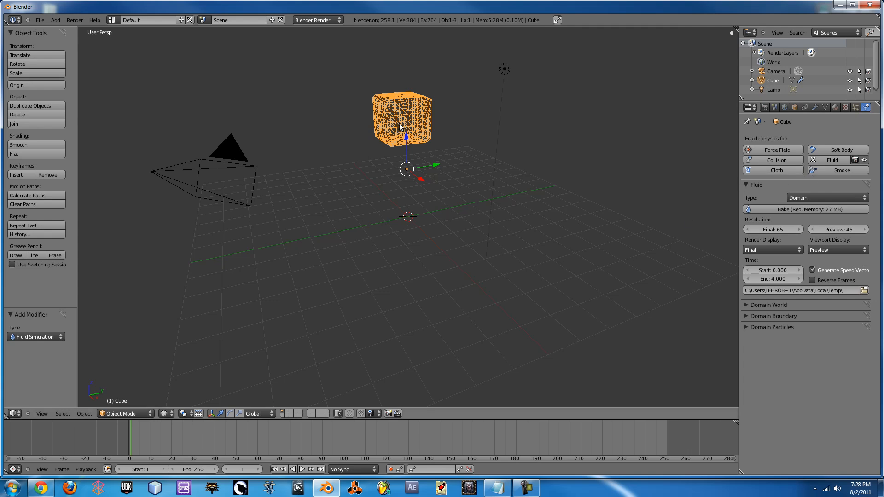
pyautogui.moveTo(131, 437); pyautogui.dragTo(126, 438)
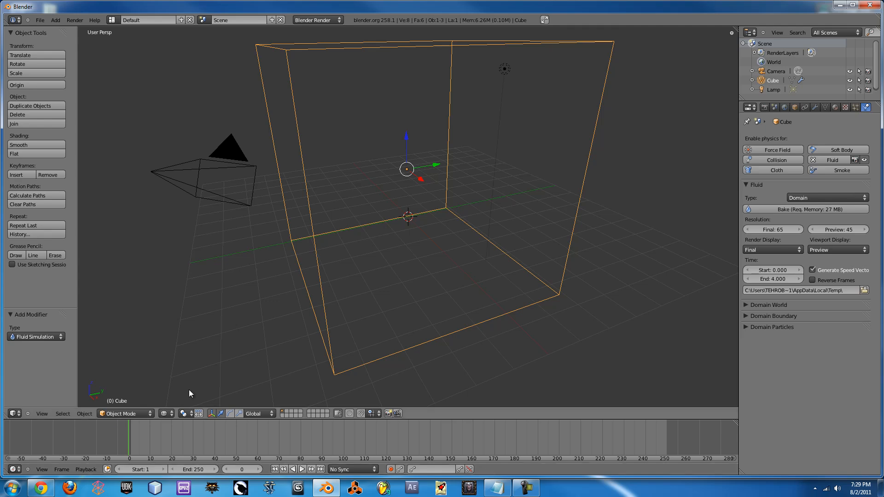
# Step: Add a second, smaller cube and raise it about 3.716 units along Z
pyautogui.press('space')
pyautogui.write('add cube')
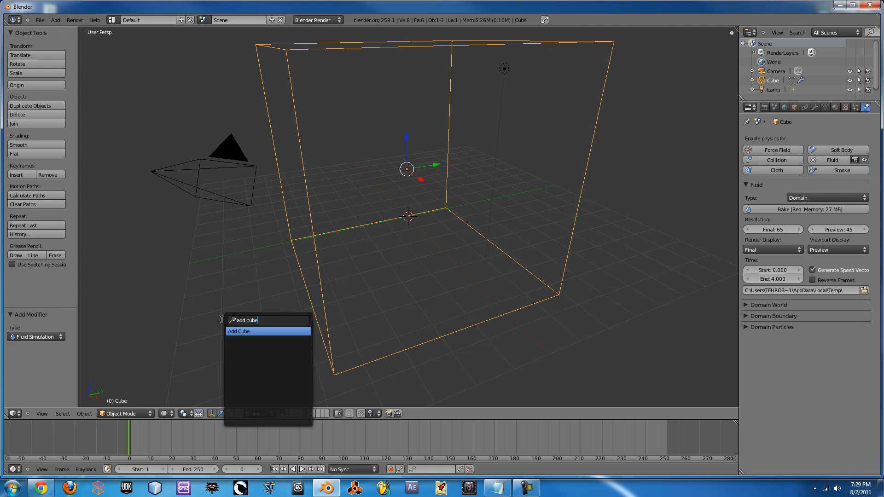
pyautogui.press('Return')
pyautogui.moveTo(406, 191); pyautogui.dragTo(408, 107)
pyautogui.press('g')
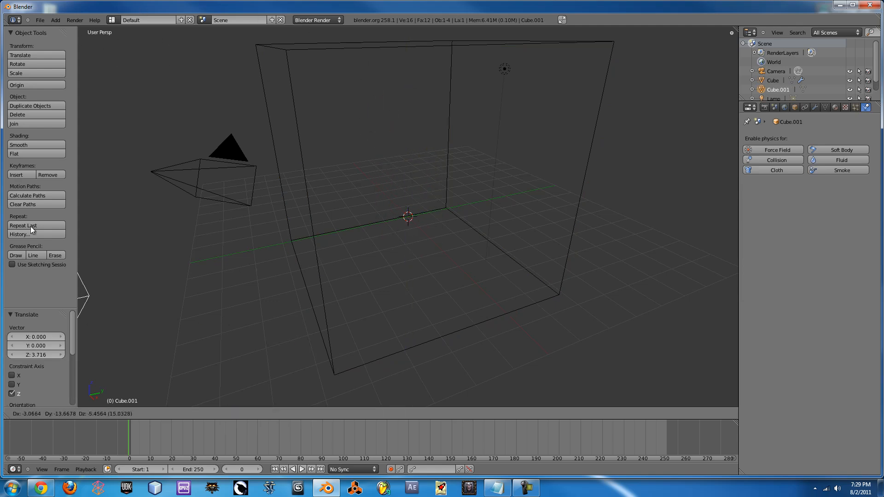
pyautogui.click(391, 106)
# Step: Move the small cube along X and about 2.573 units along Y so it sits inside the domain's upper part
pyautogui.moveTo(361, 172); pyautogui.dragTo(401, 225, button='middle')
pyautogui.scroll(-6, 377, 186)
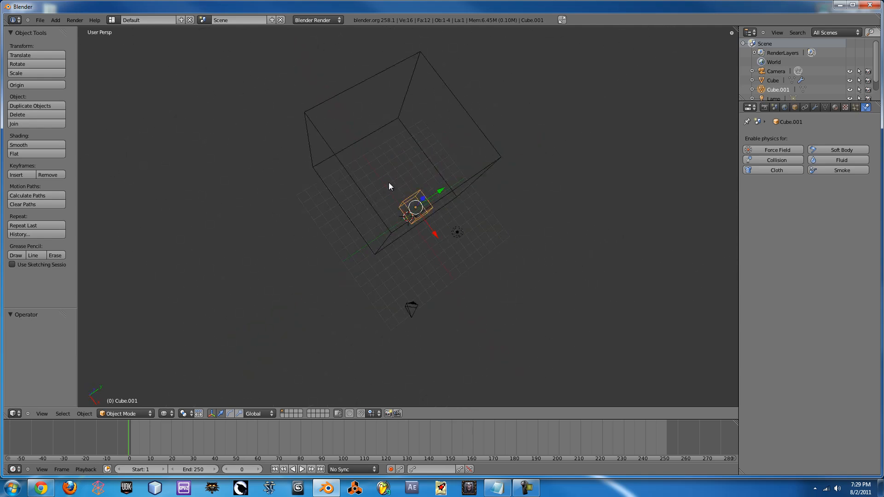
pyautogui.moveTo(432, 233); pyautogui.dragTo(409, 200)
pyautogui.moveTo(409, 200); pyautogui.dragTo(345, 174, button='middle')
pyautogui.moveTo(435, 174); pyautogui.dragTo(452, 170)
pyautogui.moveTo(452, 171); pyautogui.dragTo(471, 198, button='middle')
pyautogui.scroll(3, 468, 179)
pyautogui.scroll(4, 468, 179)
pyautogui.scroll(-3, 459, 174)
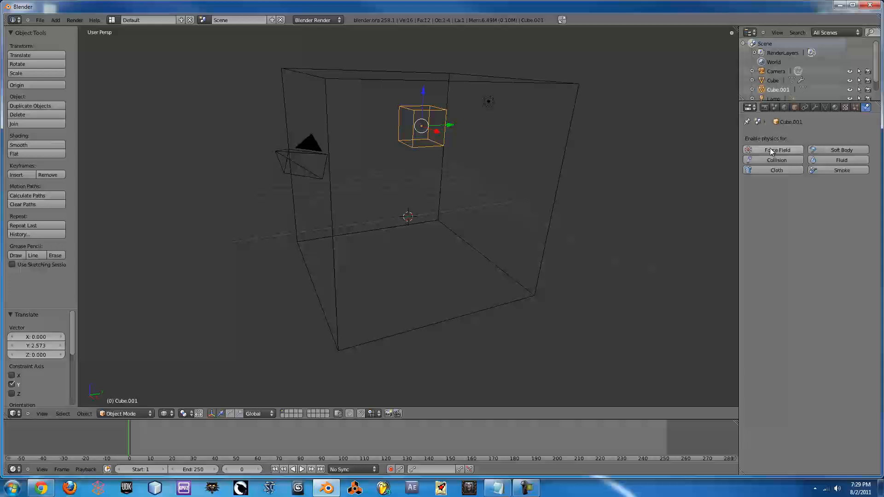
# Step: Enable fluid physics on the small cube and set its type to Fluid
pyautogui.click(829, 160)
pyautogui.click(806, 199)
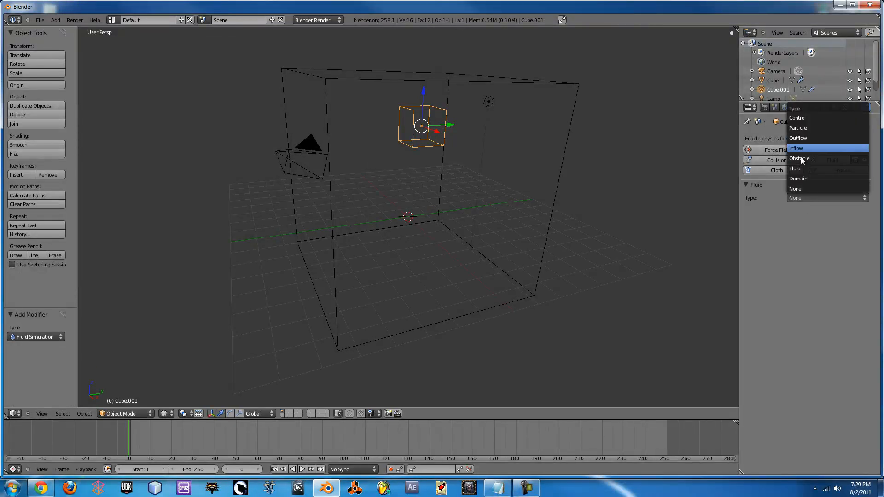
pyautogui.click(799, 169)
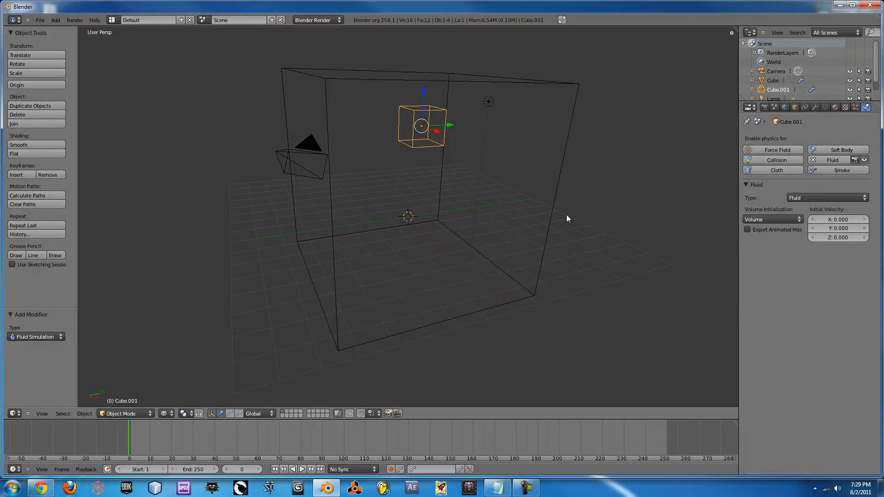
# Step: Set both the final and preview resolution of the domain cube to 20
pyautogui.rightClick(554, 214)
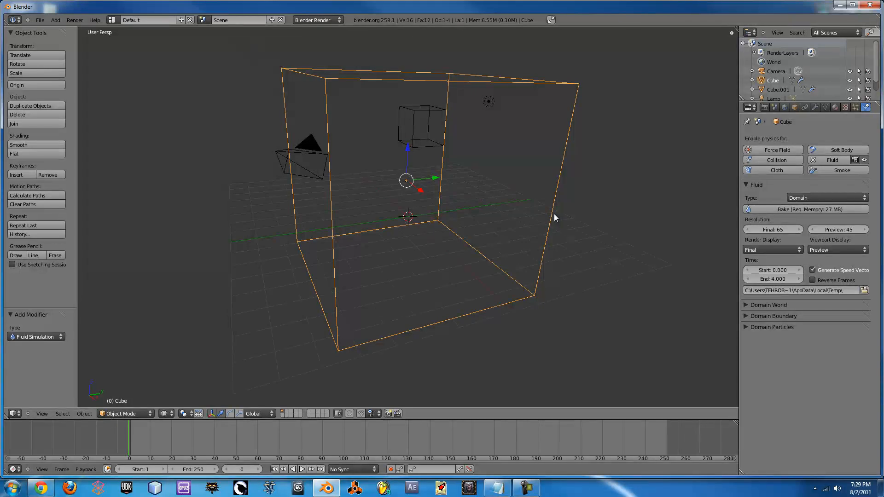
pyautogui.click(766, 230)
pyautogui.write('20')
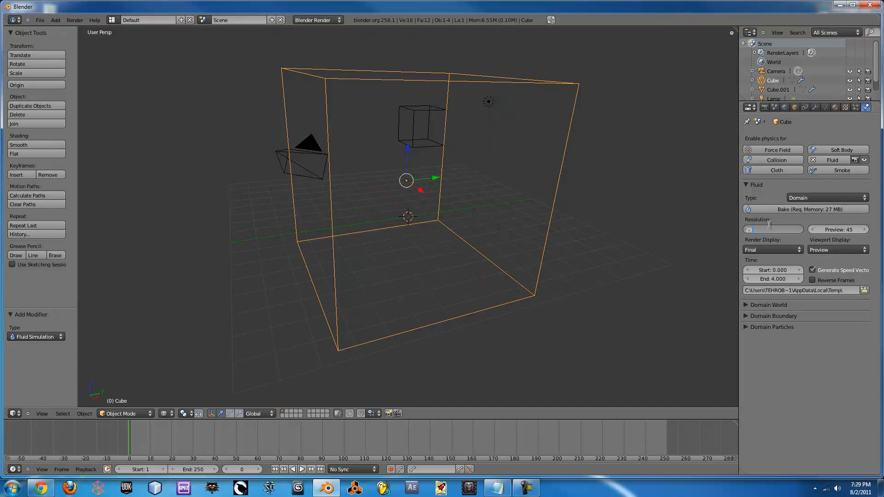
pyautogui.press('Return')
pyautogui.click(828, 229)
pyautogui.write('44')
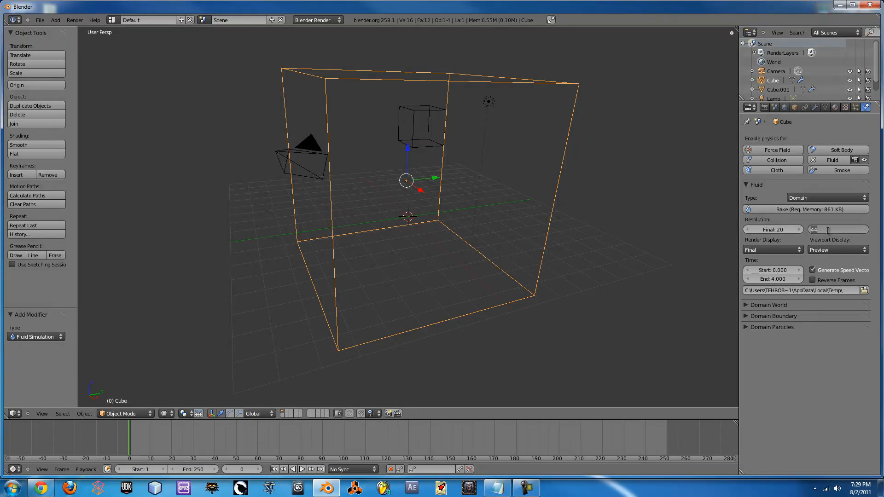
pyautogui.press('BackSpace')
pyautogui.press('BackSpace')
pyautogui.write('20')
pyautogui.press('Return')
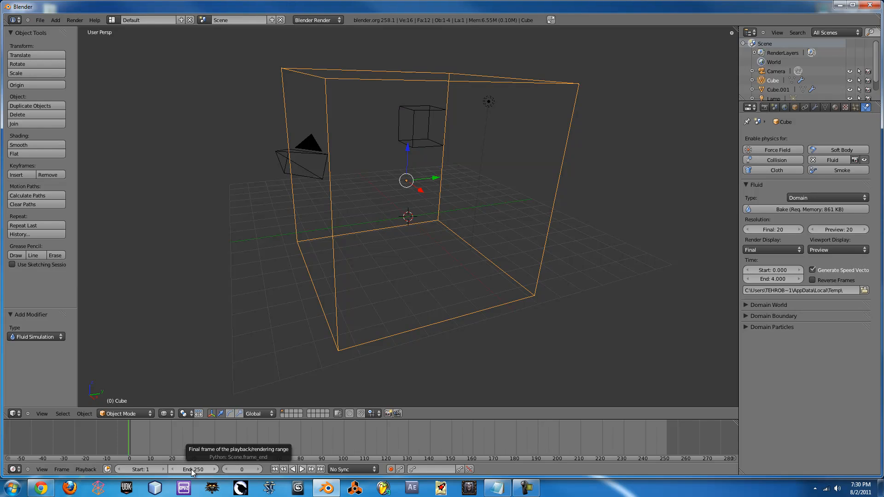
# Step: Change the scene's render frame rate to 25 fps
pyautogui.click(764, 108)
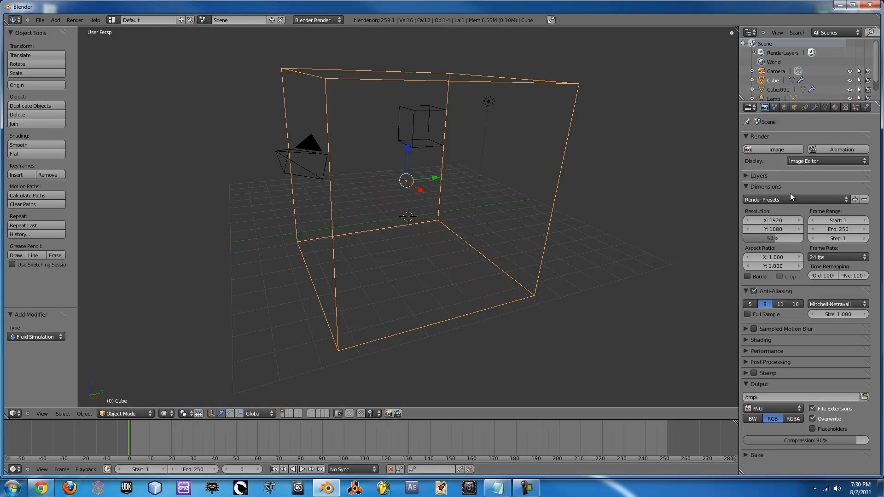
pyautogui.click(814, 256)
pyautogui.click(836, 282)
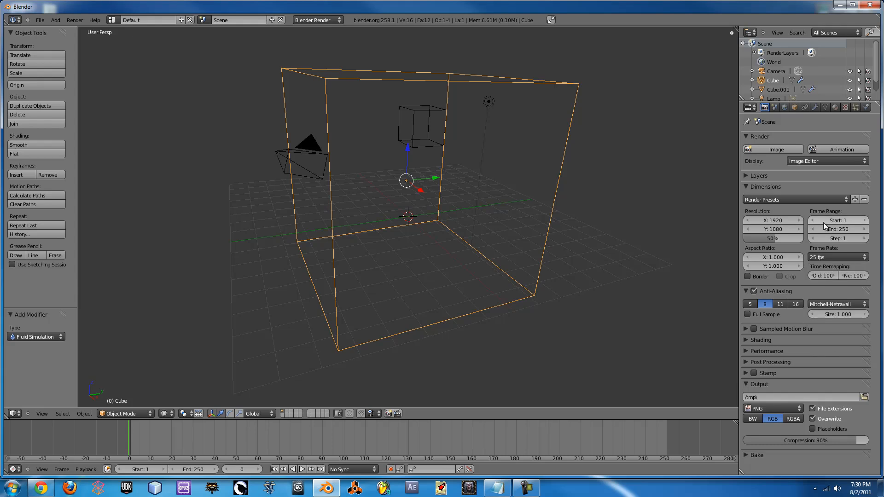
# Step: Set the end time of the domain's fluid simulation to 10 seconds
pyautogui.click(865, 107)
pyautogui.click(779, 278)
pyautogui.write('10')
pyautogui.press('Return')
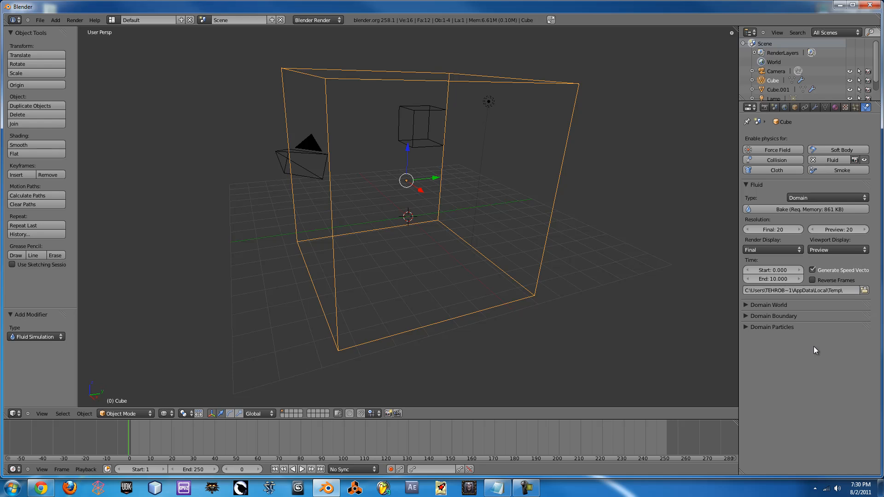
# Step: Expand the domain's world and boundary settings, try the Manual viscosity preset and restore Water
pyautogui.click(746, 306)
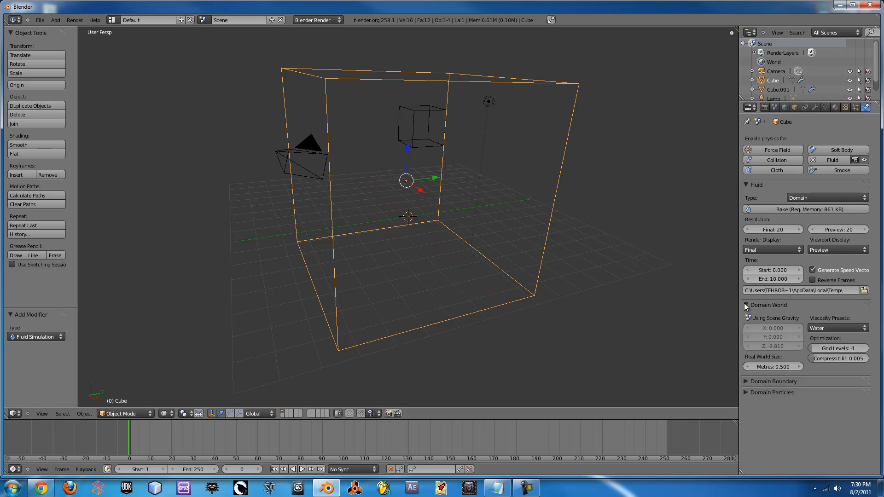
pyautogui.click(747, 381)
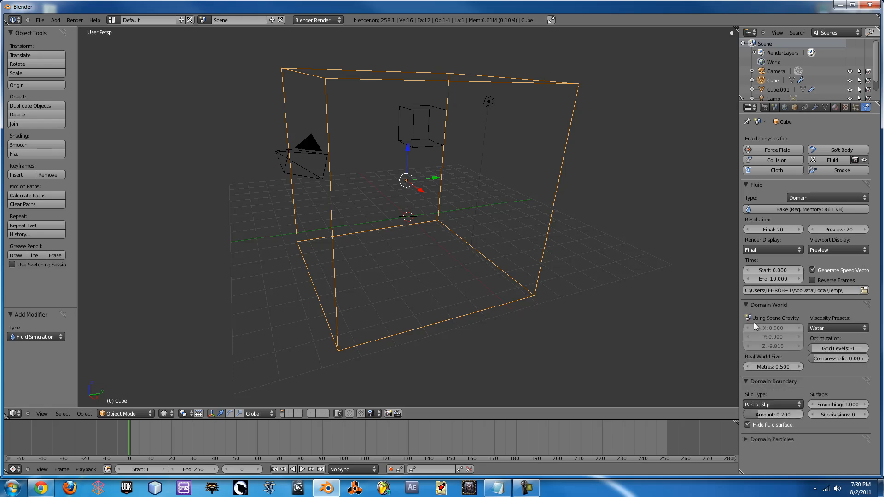
pyautogui.click(817, 328)
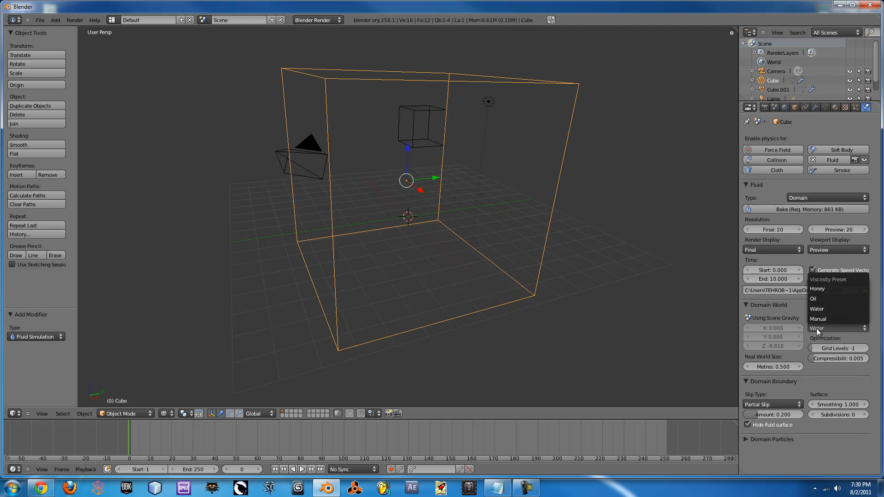
pyautogui.click(816, 320)
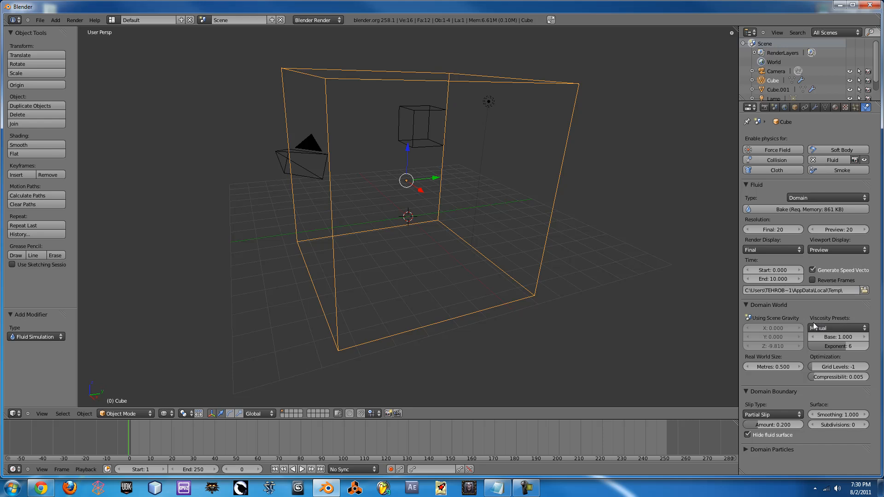
pyautogui.click(822, 328)
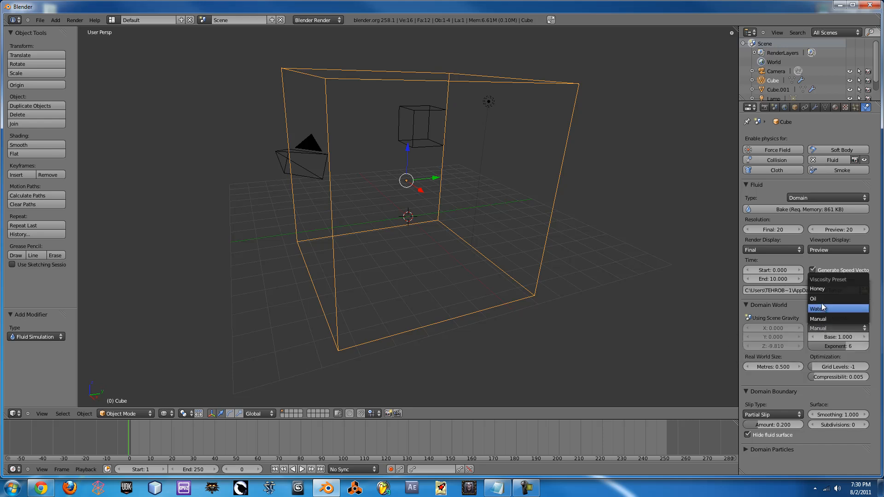
pyautogui.click(822, 308)
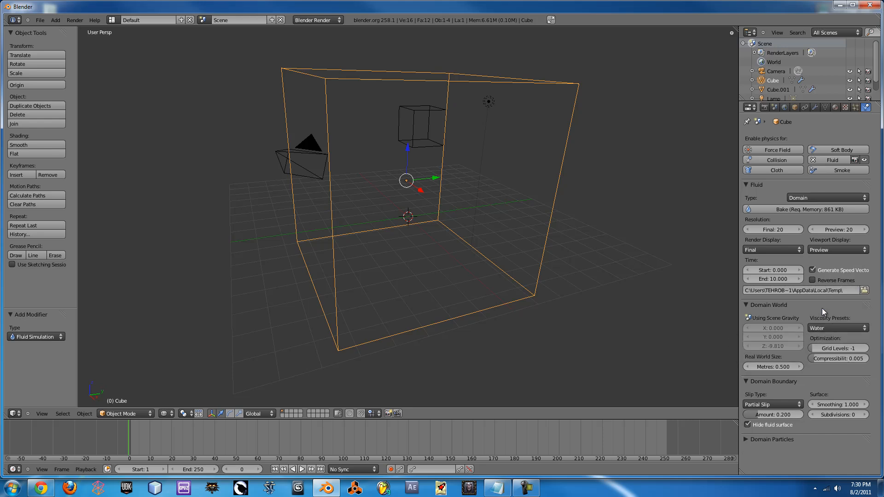
# Step: Set the domain boundary's surface subdivisions to 1, check the domain particle settings and collapse the sections
pyautogui.click(746, 305)
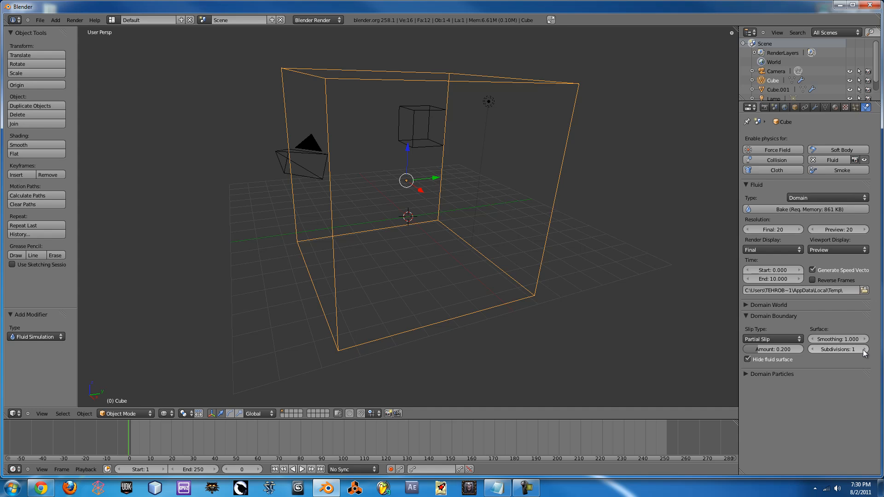
pyautogui.click(746, 375)
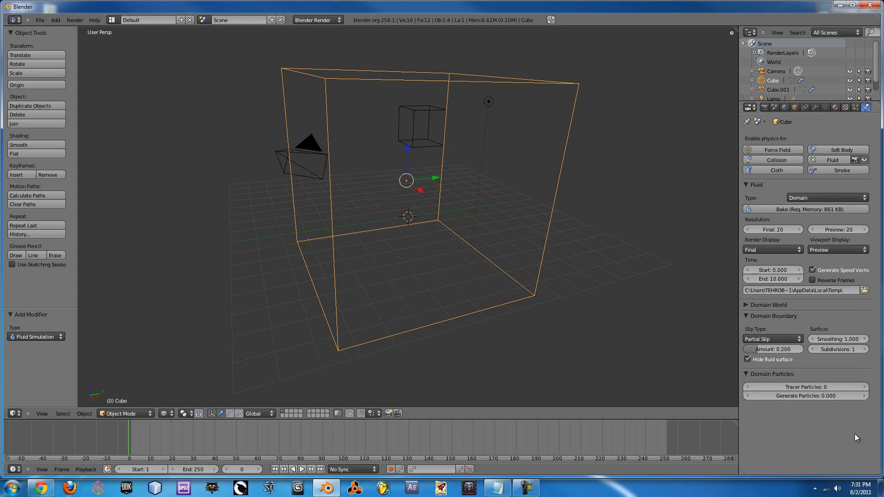
pyautogui.click(749, 374)
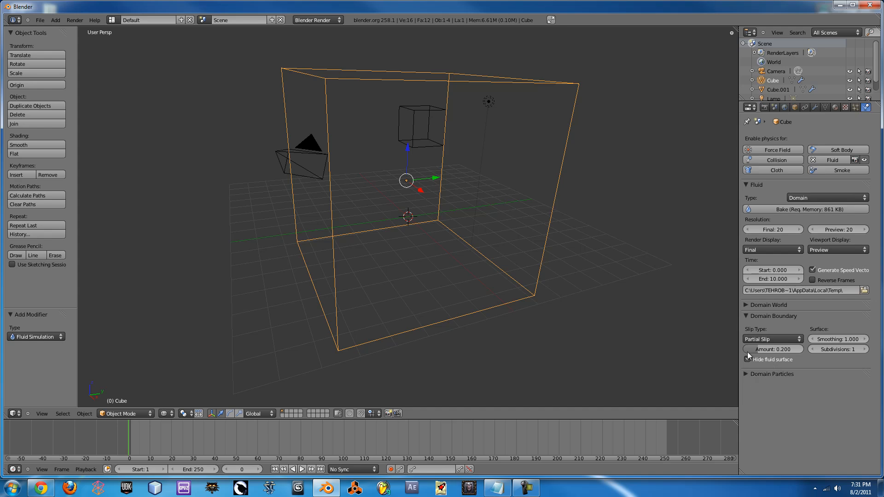
pyautogui.click(746, 315)
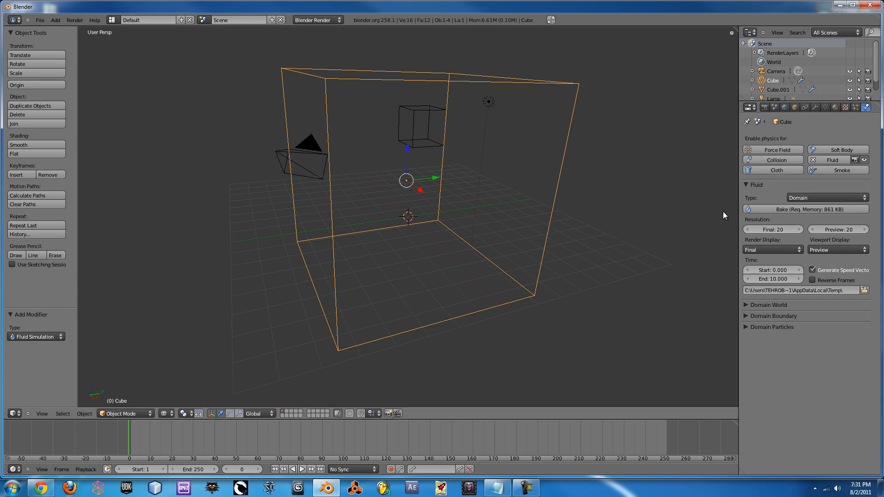
# Step: Bake the fluid simulation and play back the animation
pyautogui.click(773, 213)
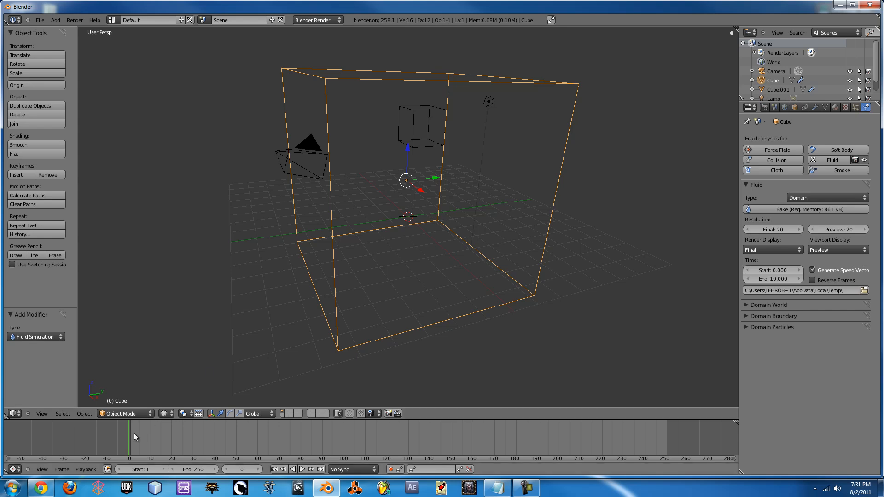
pyautogui.hotkey('alt', 'a')
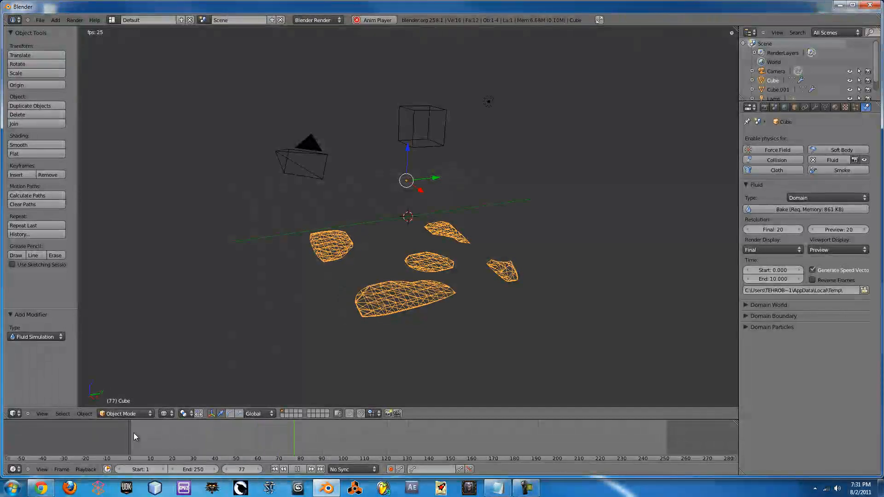
# Step: Stop the playback, scrub through the opening frames of the baked fluid and return to frame 0
pyautogui.press('Escape')
pyautogui.moveTo(118, 460); pyautogui.dragTo(139, 442)
pyautogui.moveTo(145, 441)
pyautogui.mouseDown()
pyautogui.moveTo(158, 437)
pyautogui.moveTo(142, 437)
pyautogui.mouseUp()
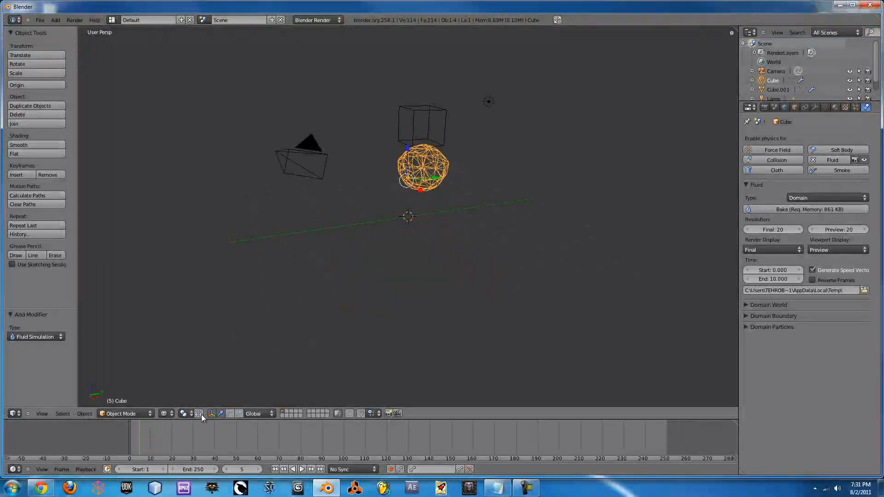
pyautogui.click(129, 440)
# Step: Set the domain's final resolution to 50 and its viewport display to Final
pyautogui.click(768, 228)
pyautogui.write('4')
pyautogui.write('0')
pyautogui.press('Return')
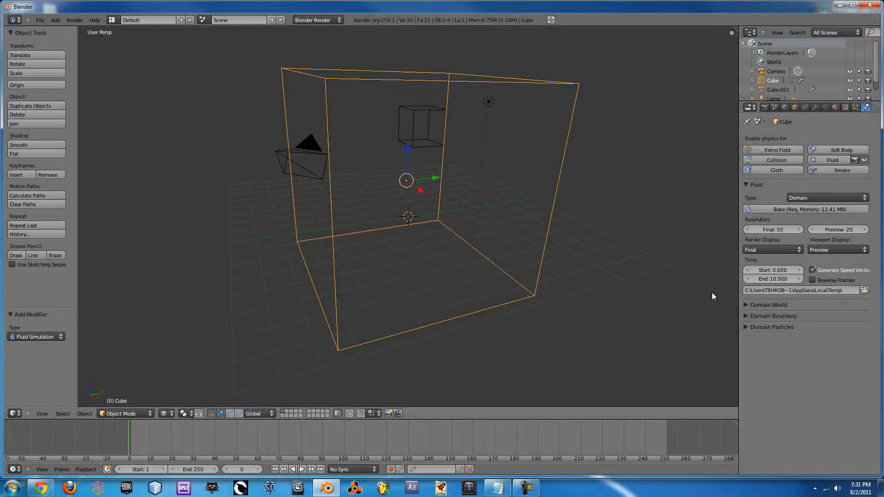
pyautogui.click(833, 249)
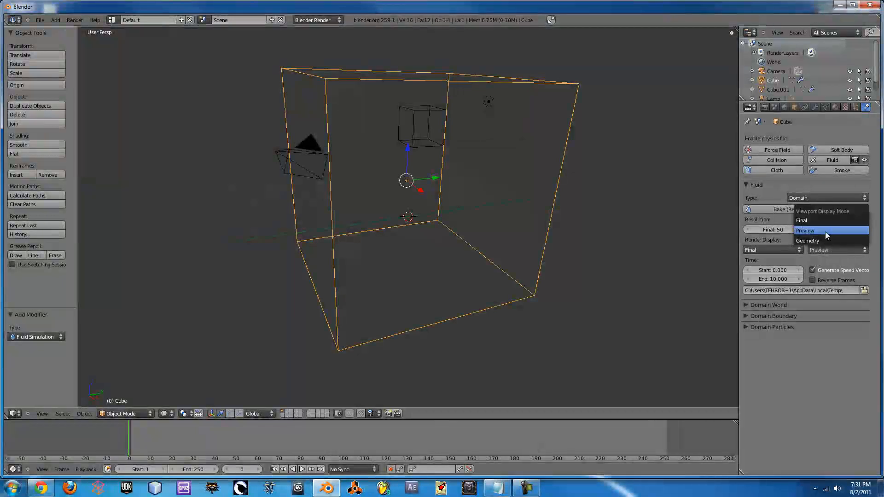
pyautogui.click(819, 222)
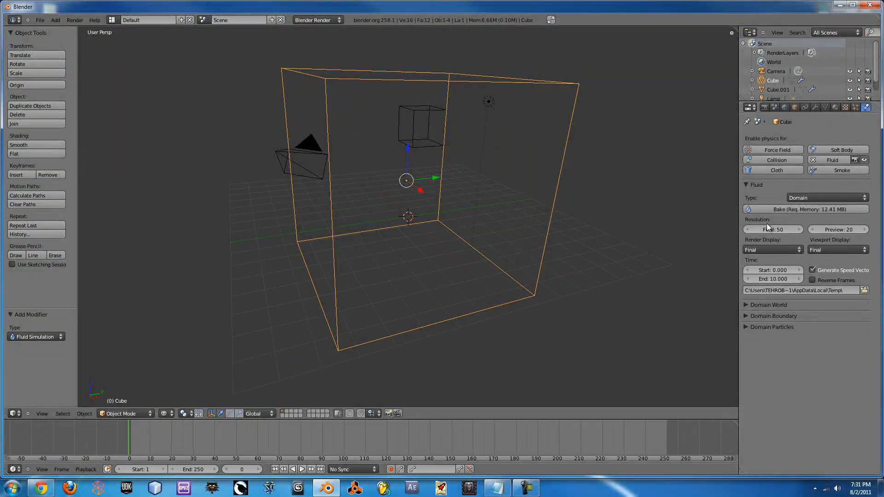
# Step: Start baking the fluid simulation, scrub its first frames for a preview and cancel the bake
pyautogui.click(762, 209)
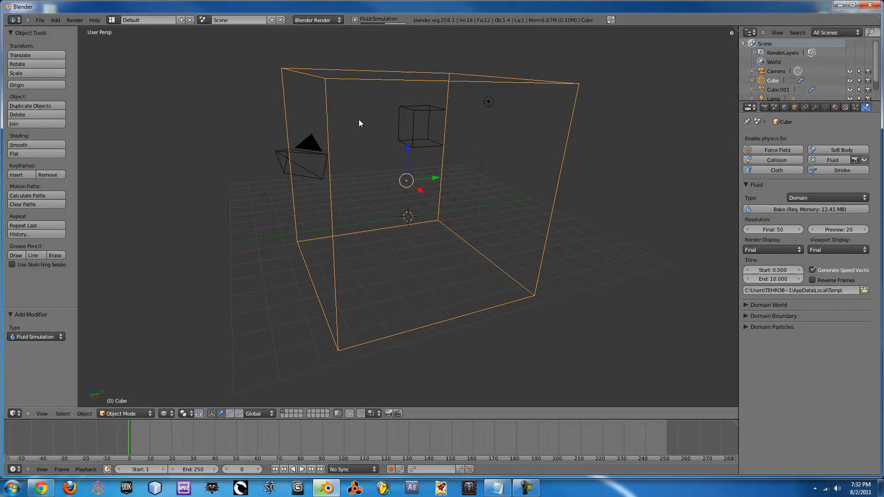
pyautogui.moveTo(131, 440); pyautogui.dragTo(188, 438)
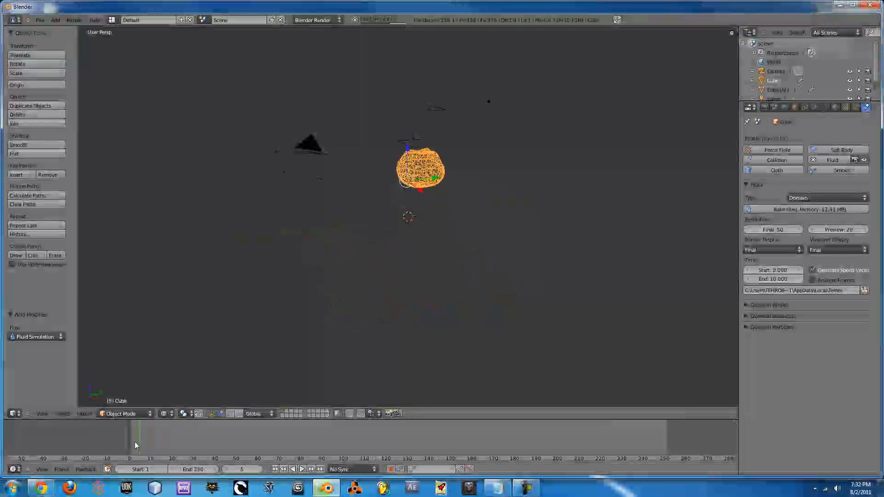
pyautogui.moveTo(135, 442)
pyautogui.mouseDown()
pyautogui.moveTo(159, 442)
pyautogui.moveTo(128, 443)
pyautogui.mouseUp()
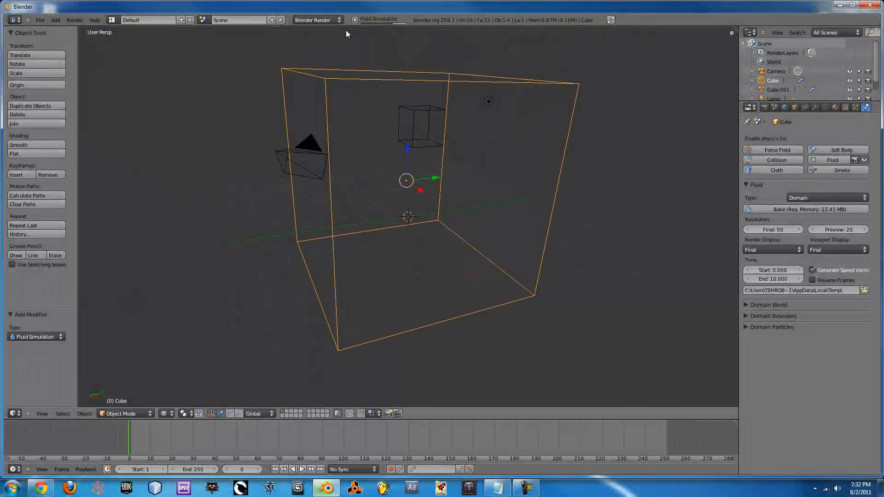
pyautogui.click(355, 20)
# Step: Scale up the fluid cube inside the domain by a factor of about 2.04
pyautogui.rightClick(420, 119)
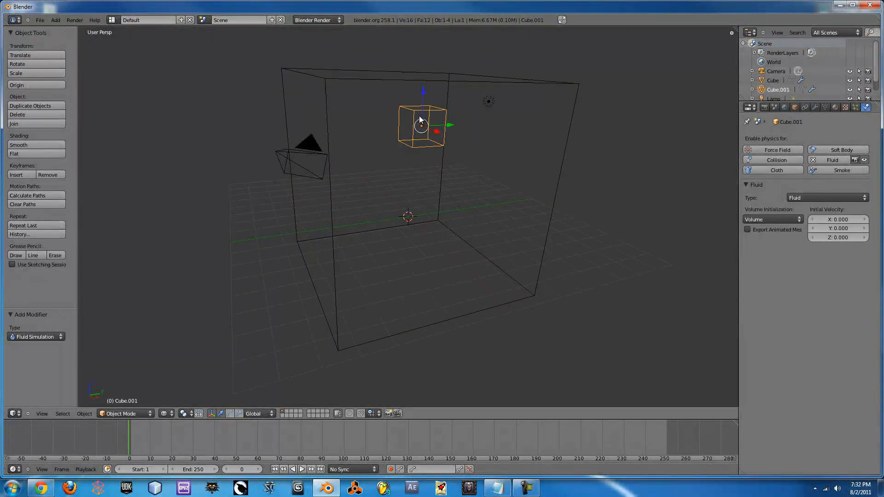
pyautogui.press('s')
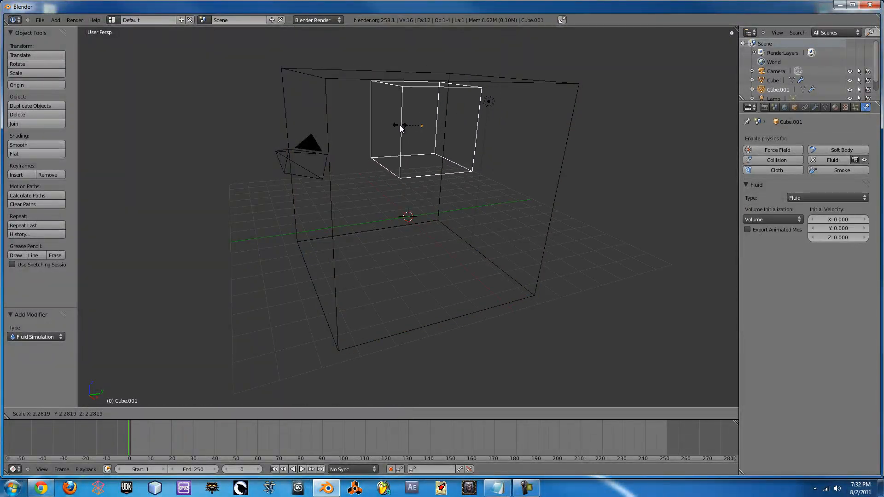
pyautogui.click(402, 126)
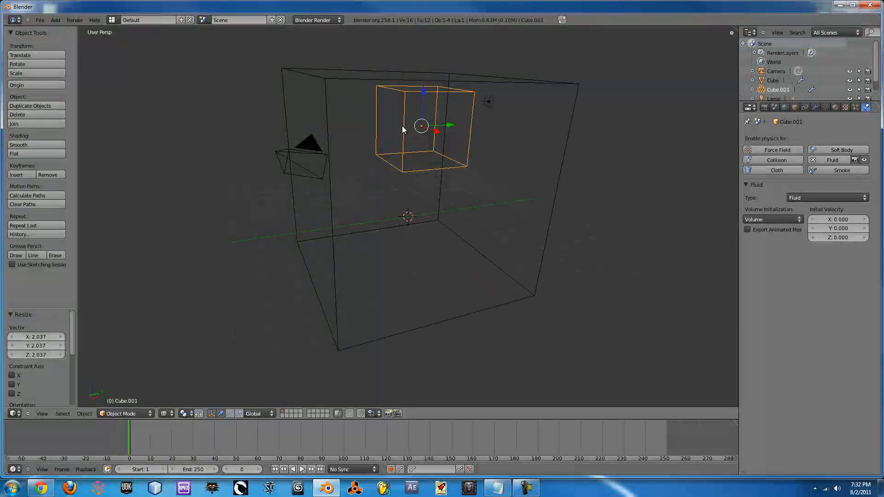
# Step: Add a UV sphere and enable fluid physics on it with the type Obstacle
pyautogui.press('space')
pyautogui.write('add uv')
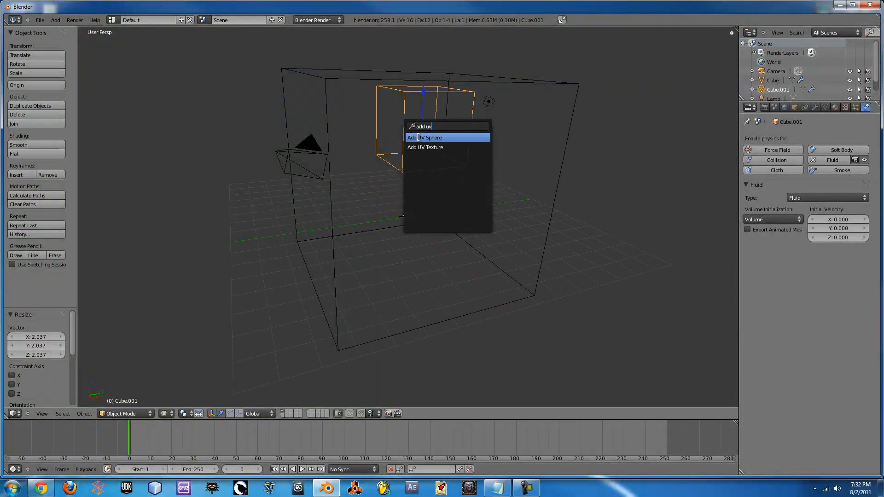
pyautogui.click(419, 138)
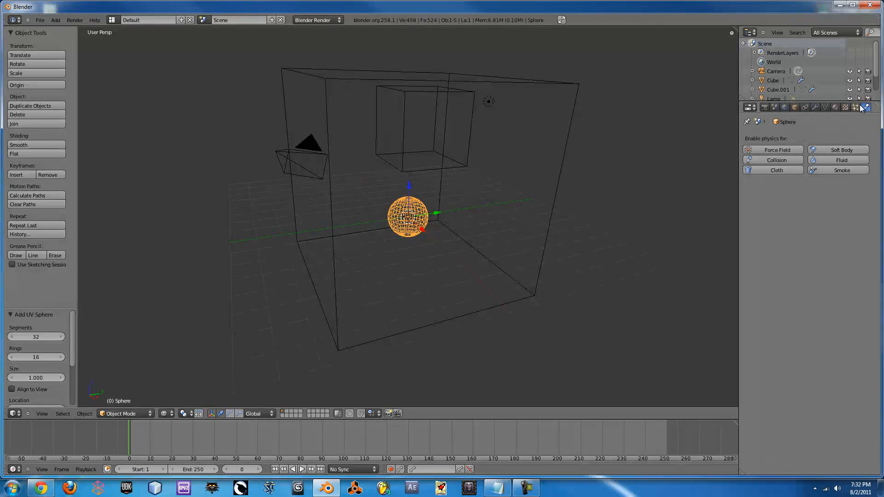
pyautogui.click(842, 159)
pyautogui.click(822, 197)
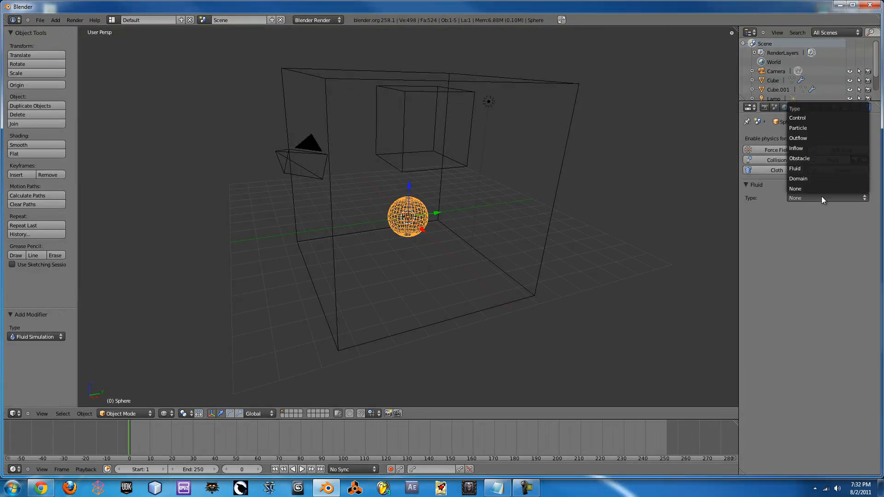
pyautogui.click(808, 156)
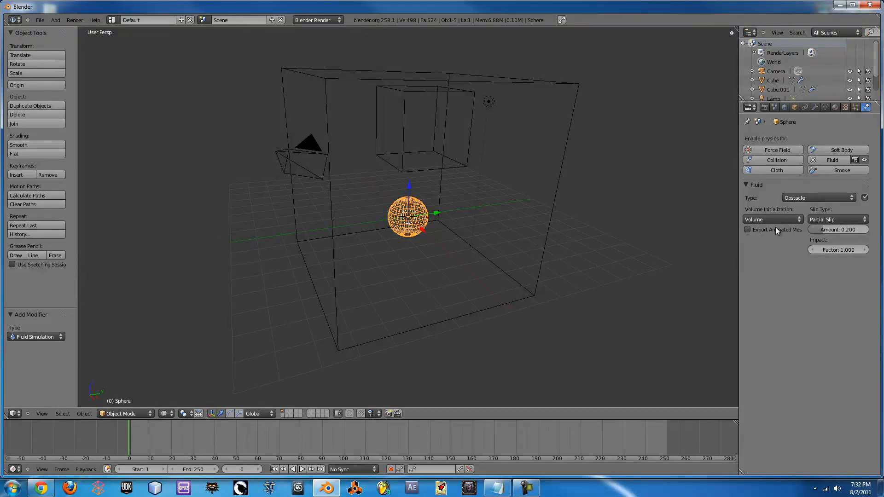
# Step: Move the obstacle sphere along the X and Y axes so it sits beneath one side of the fluid cube
pyautogui.moveTo(474, 208); pyautogui.dragTo(424, 286, button='middle')
pyautogui.moveTo(414, 245); pyautogui.dragTo(412, 200)
pyautogui.moveTo(416, 170); pyautogui.dragTo(441, 165)
pyautogui.moveTo(440, 165); pyautogui.dragTo(422, 217, button='middle')
pyautogui.moveTo(446, 154); pyautogui.dragTo(447, 159)
# Step: Duplicate the obstacle sphere and offset the copy about 2.26 units along the Y axis
pyautogui.hotkey('shift', 'd')
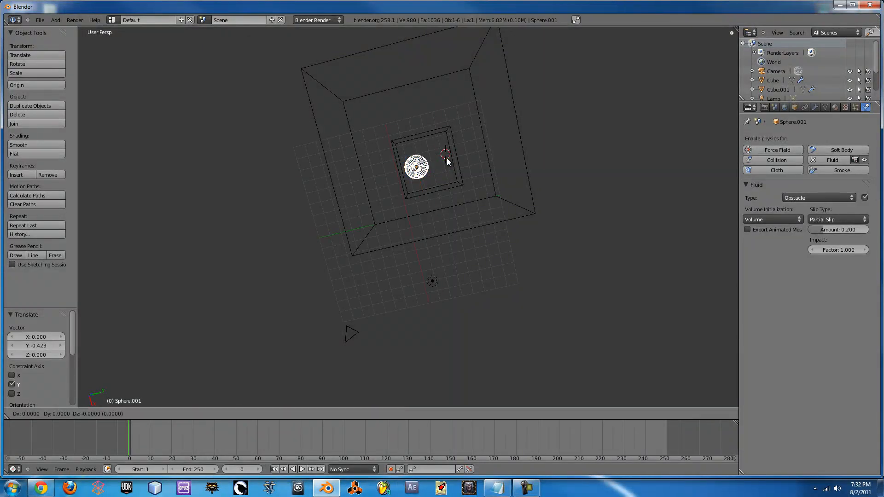
pyautogui.press('y')
pyautogui.click(474, 157)
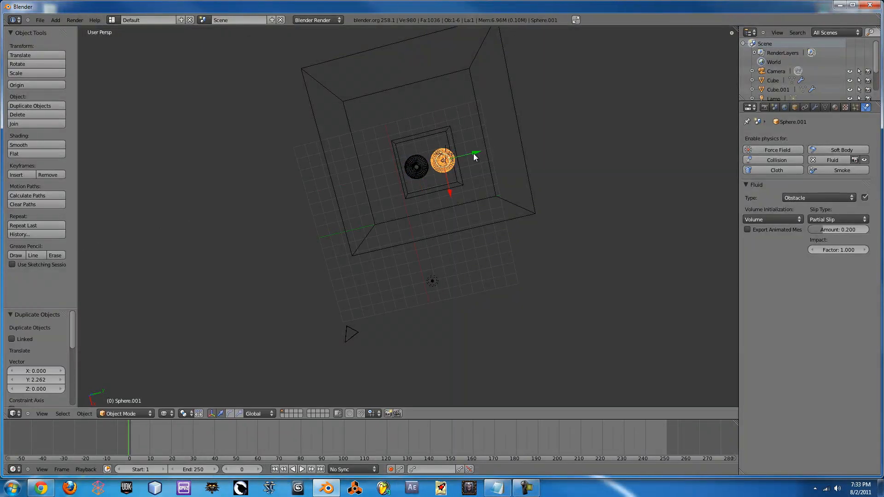
# Step: Create a third obstacle sphere offset along X and shift it about -1.2 units along Y, between the other two
pyautogui.hotkey('shift', 'd')
pyautogui.press('x')
pyautogui.click(470, 183)
pyautogui.press('g')
pyautogui.press('y')
pyautogui.click(458, 183)
# Step: Switch to the camera view, undo the stray sphere move and shift the camera by about X -1.00, Y -0.25, Z 1.14
pyautogui.moveTo(614, 100); pyautogui.dragTo(369, 265, button='middle')
pyautogui.press('KP_0')
pyautogui.press('g')
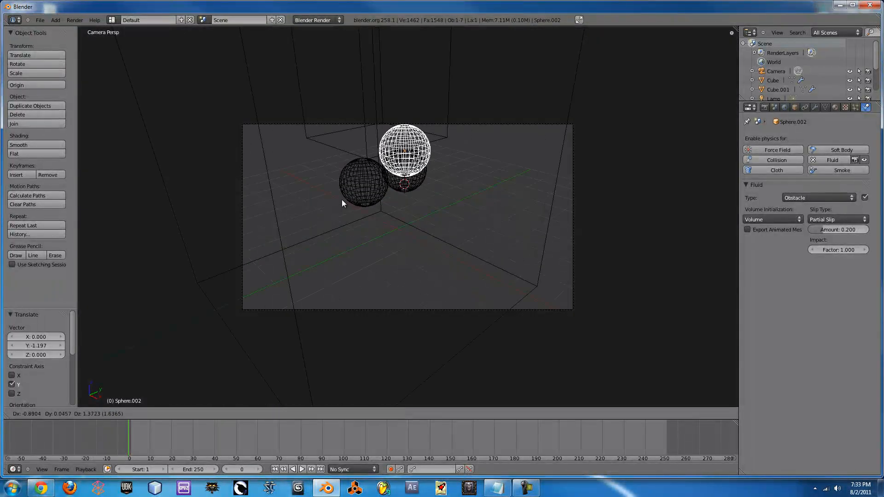
pyautogui.click(356, 236)
pyautogui.hotkey('ctrl', 'z')
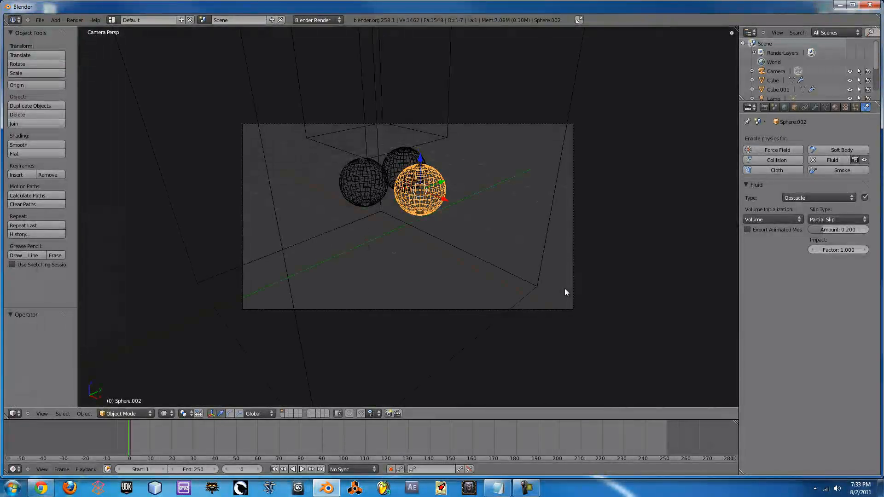
pyautogui.rightClick(570, 286)
pyautogui.press('g')
pyautogui.click(511, 191)
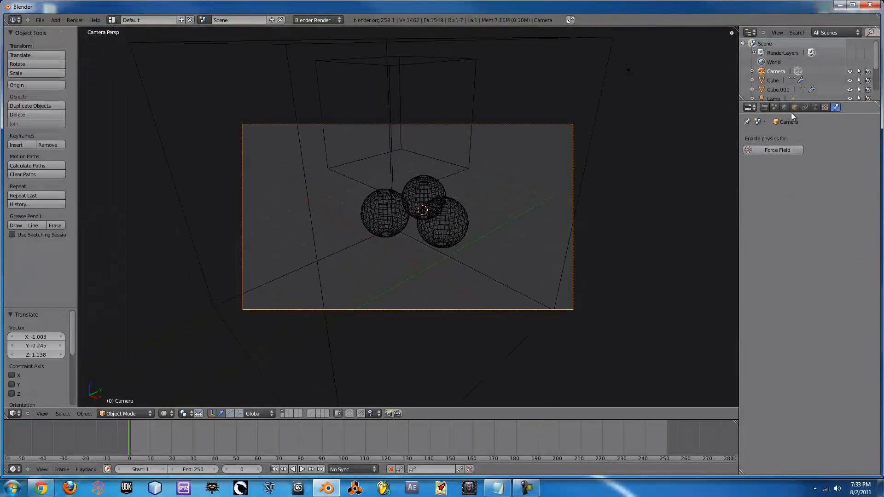
# Step: Bake the domain's fluid simulation with the sphere obstacles and scrub through its first frames
pyautogui.rightClick(580, 158)
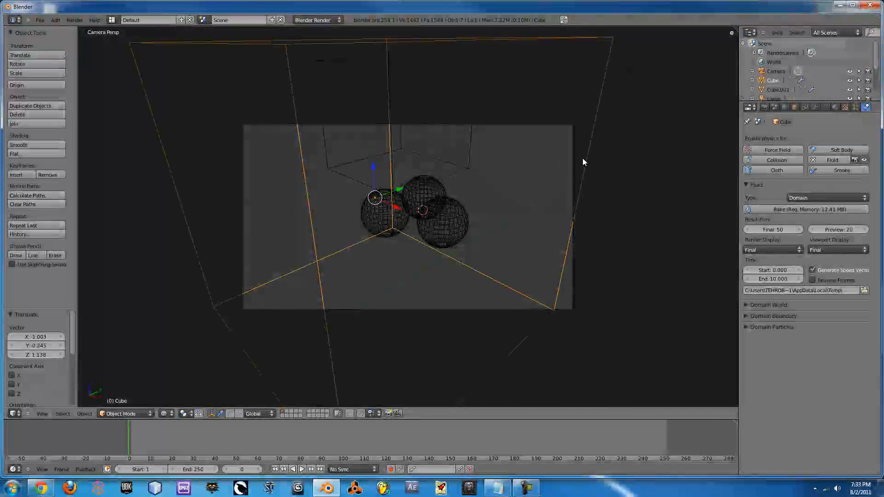
pyautogui.moveTo(421, 293); pyautogui.dragTo(511, 215, button='middle')
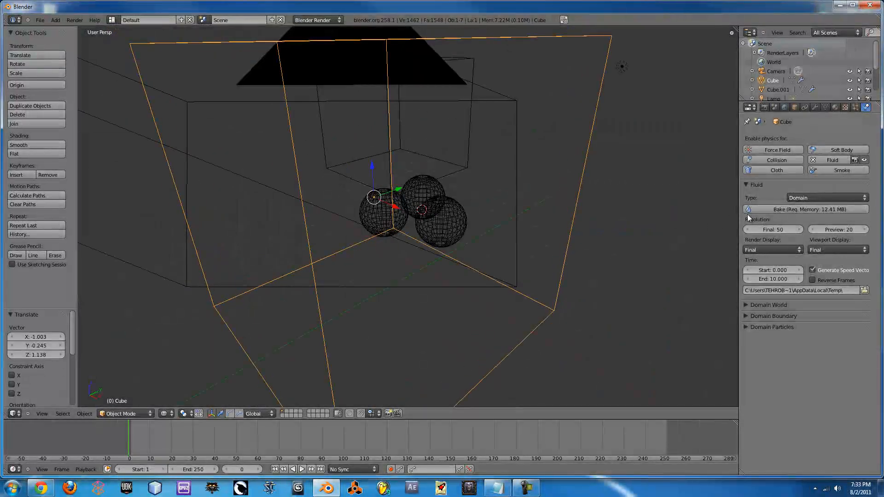
pyautogui.click(771, 211)
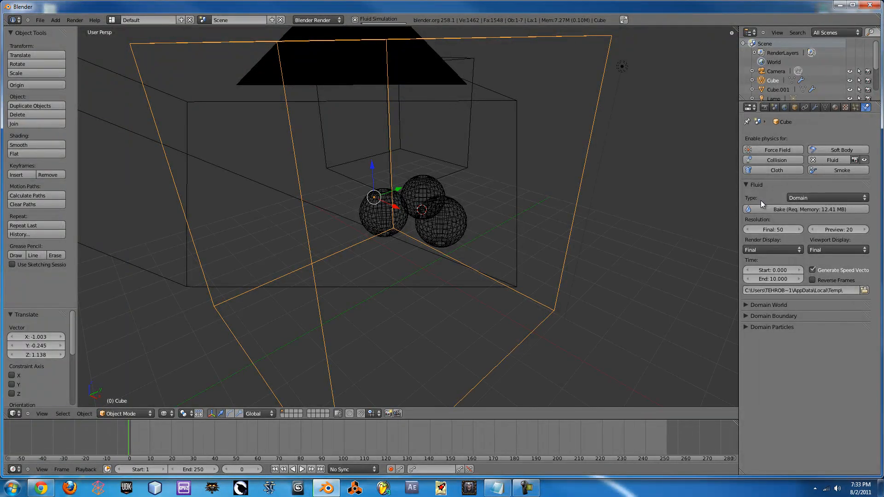
pyautogui.moveTo(555, 132); pyautogui.dragTo(471, 187, button='middle')
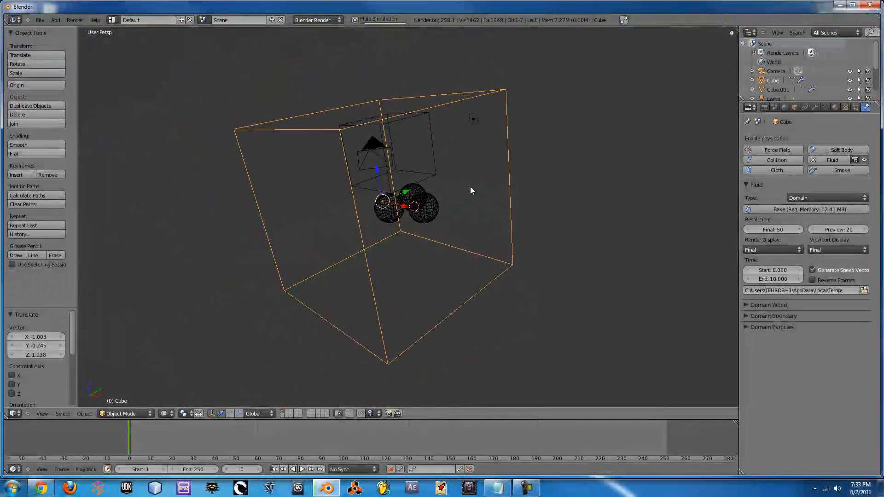
pyautogui.click(134, 435)
pyautogui.moveTo(137, 437)
pyautogui.mouseDown()
pyautogui.moveTo(164, 432)
pyautogui.moveTo(126, 433)
pyautogui.mouseUp()
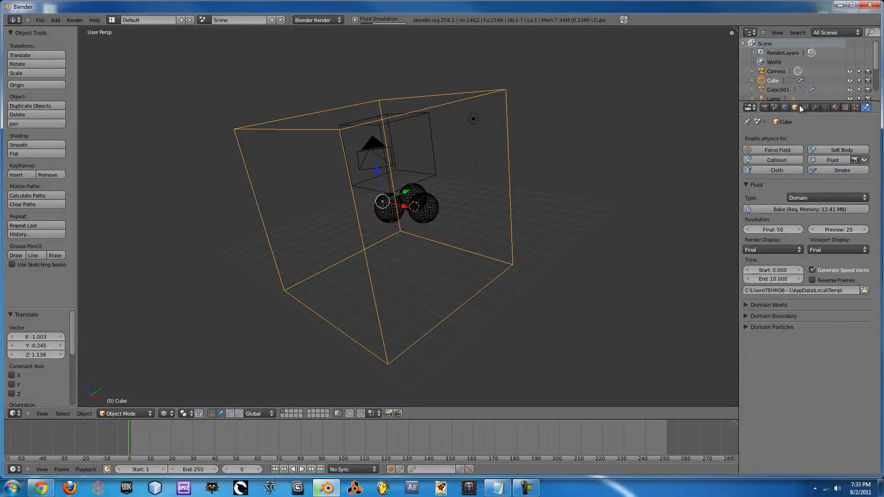
# Step: Add a new material to the domain with a pure white diffuse colour at intensity 1.0
pyautogui.click(835, 107)
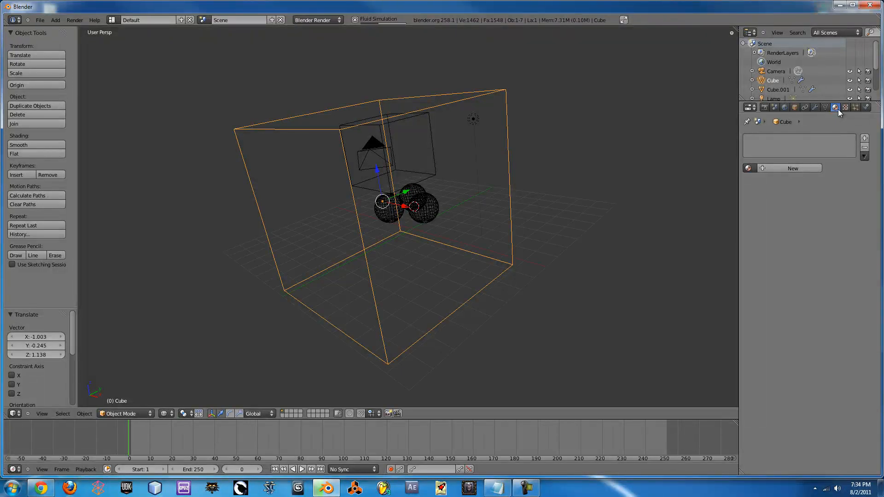
pyautogui.click(789, 169)
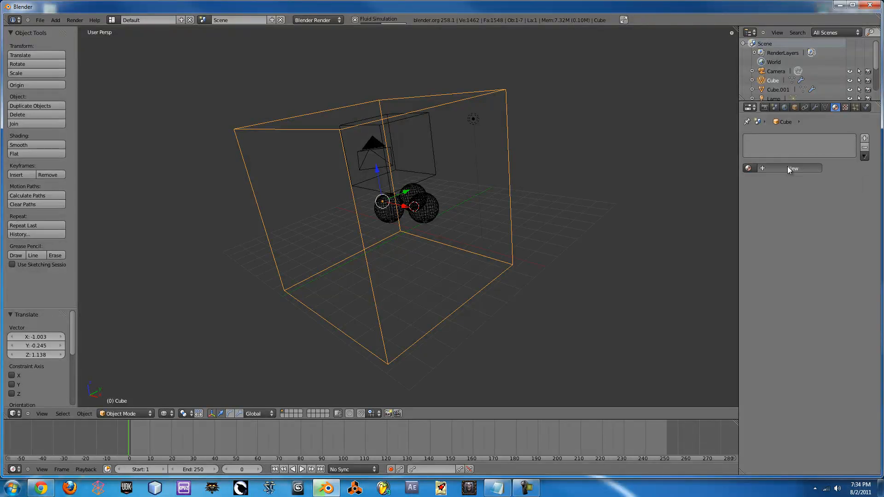
pyautogui.click(771, 280)
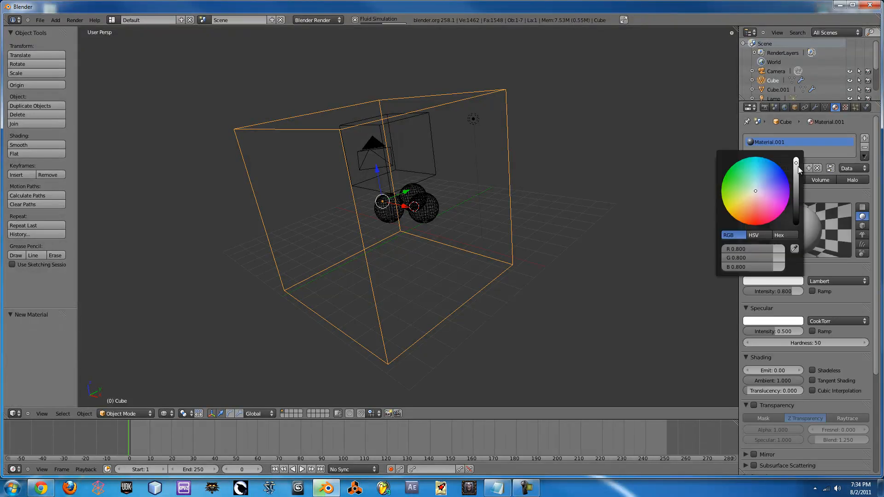
pyautogui.moveTo(797, 163); pyautogui.dragTo(797, 155)
pyautogui.moveTo(787, 291); pyautogui.dragTo(827, 288)
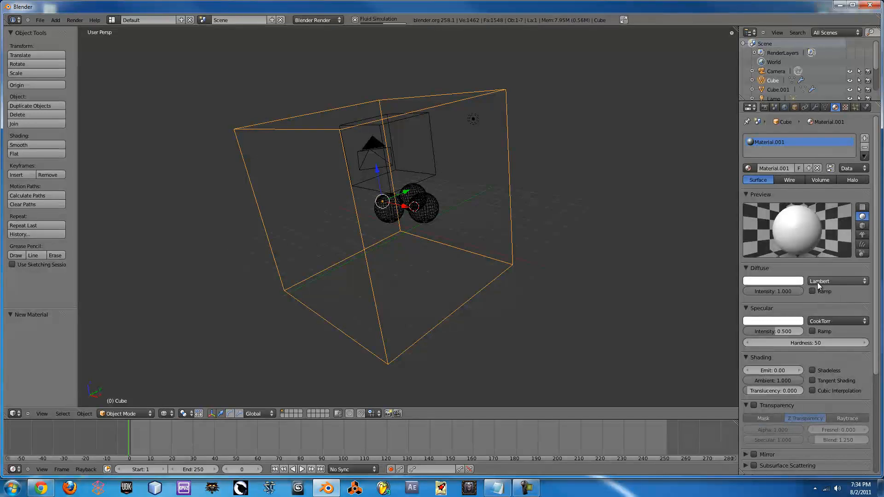
# Step: Collapse the diffuse, specular and shading settings and enable raytraced transparency with alpha 0.1 and IOR 1.333
pyautogui.click(747, 267)
pyautogui.click(746, 281)
pyautogui.click(745, 290)
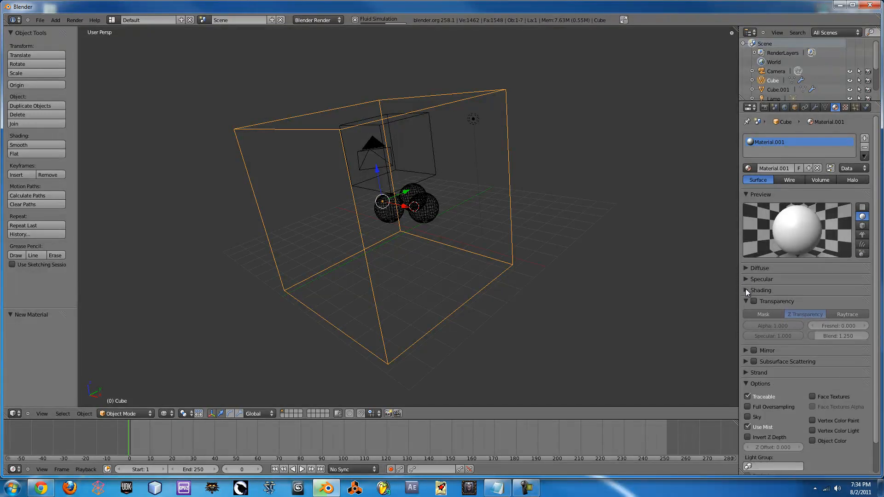
pyautogui.click(755, 302)
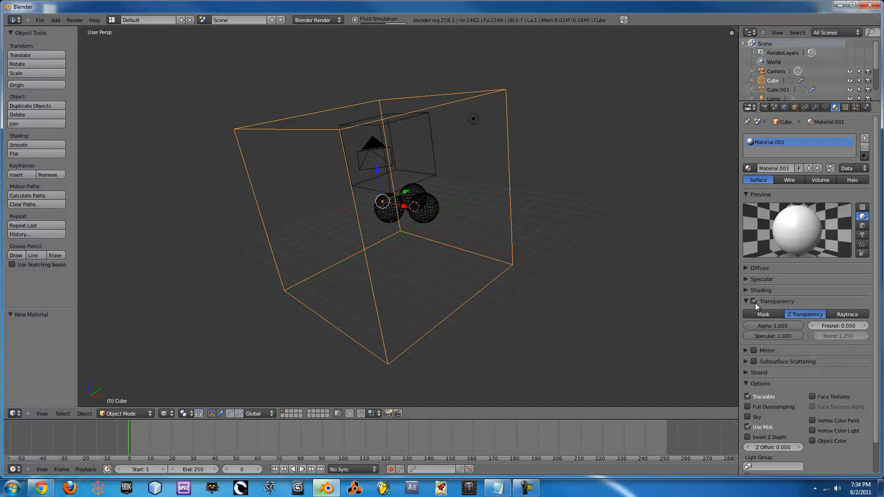
pyautogui.click(843, 313)
pyautogui.click(781, 324)
pyautogui.write('0.1')
pyautogui.press('Return')
pyautogui.click(768, 352)
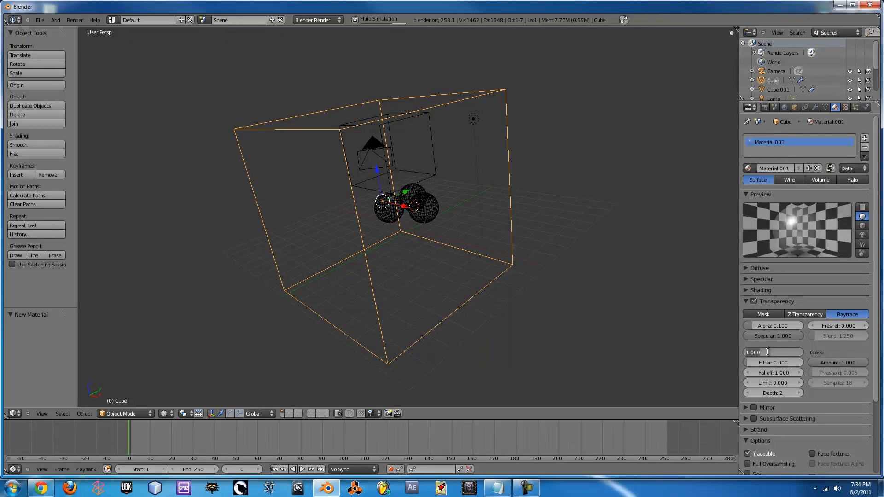
pyautogui.write('1.333')
pyautogui.press('Return')
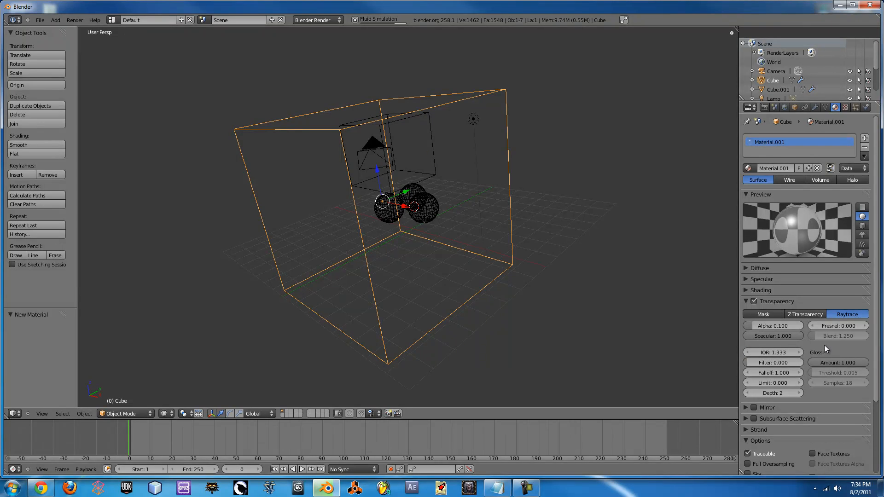
# Step: Enable mirror reflections on the domain's material with reflectivity about 0.898 and Fresnel 1.35
pyautogui.click(745, 302)
pyautogui.click(751, 312)
pyautogui.click(746, 313)
pyautogui.click(796, 325)
pyautogui.write('0.688')
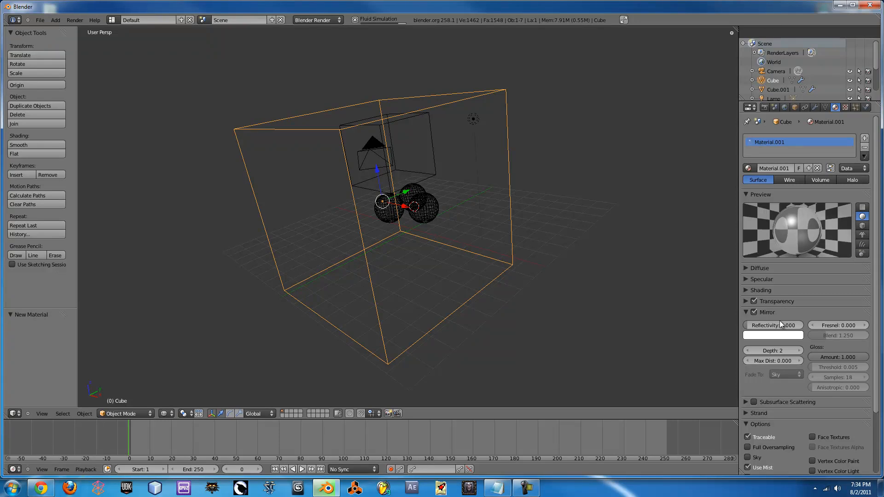
pyautogui.press('Return')
pyautogui.moveTo(800, 326); pyautogui.dragTo(800, 325)
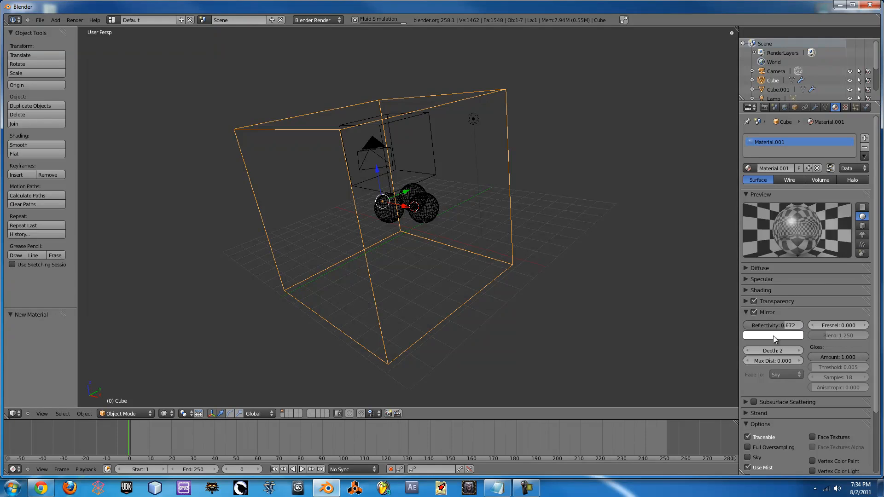
pyautogui.moveTo(784, 325); pyautogui.dragTo(798, 331)
pyautogui.click(836, 325)
pyautogui.write('1.35')
pyautogui.press('Return')
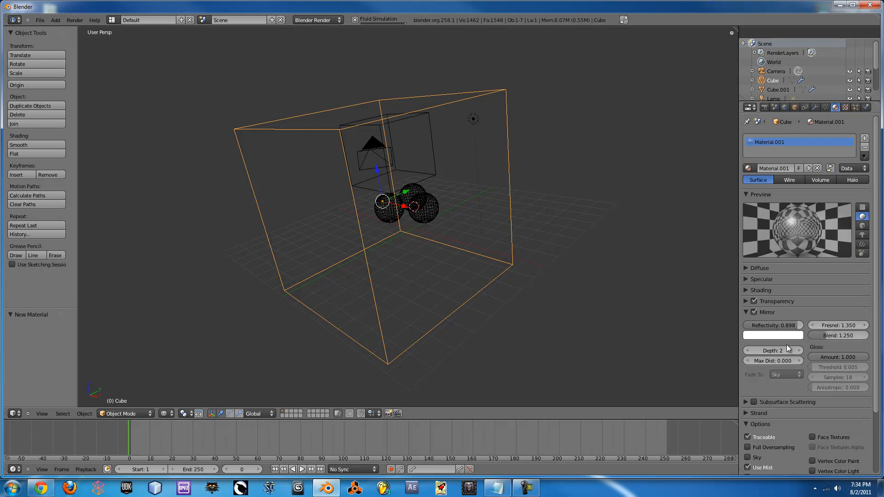
# Step: Collapse the domain material's mirror settings and move the timeline to frame 9
pyautogui.click(746, 312)
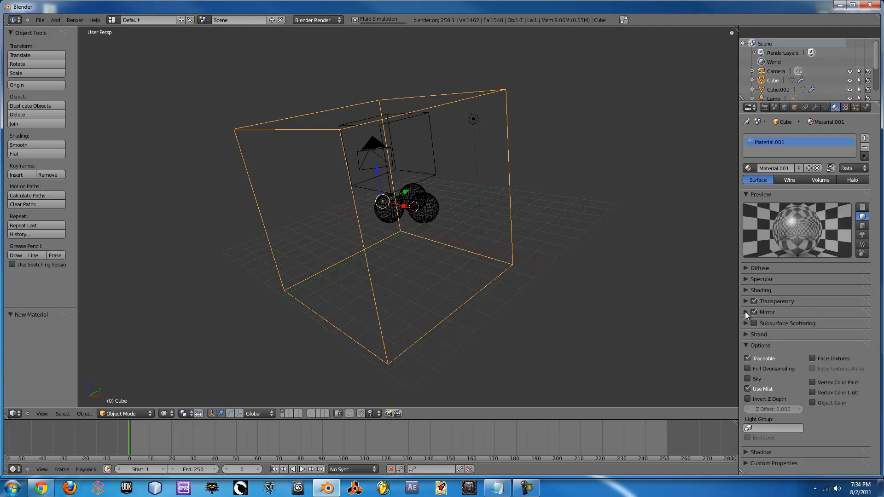
pyautogui.moveTo(123, 426); pyautogui.dragTo(148, 432)
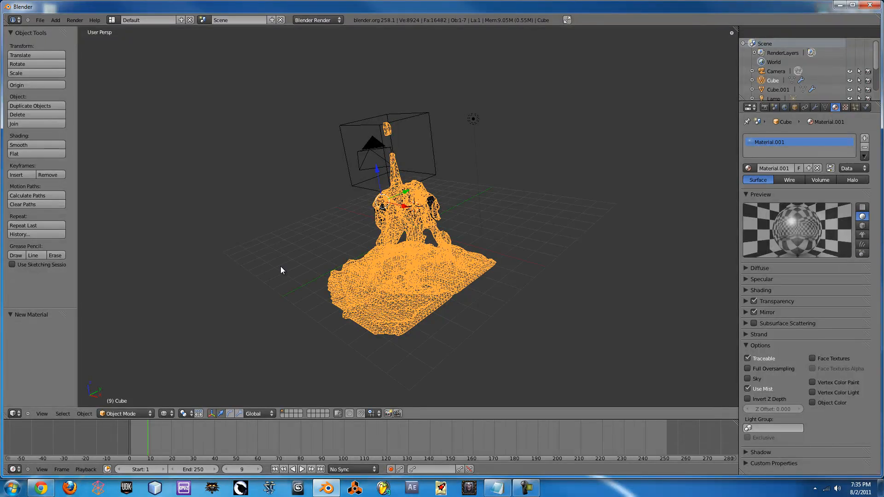
pyautogui.click(765, 107)
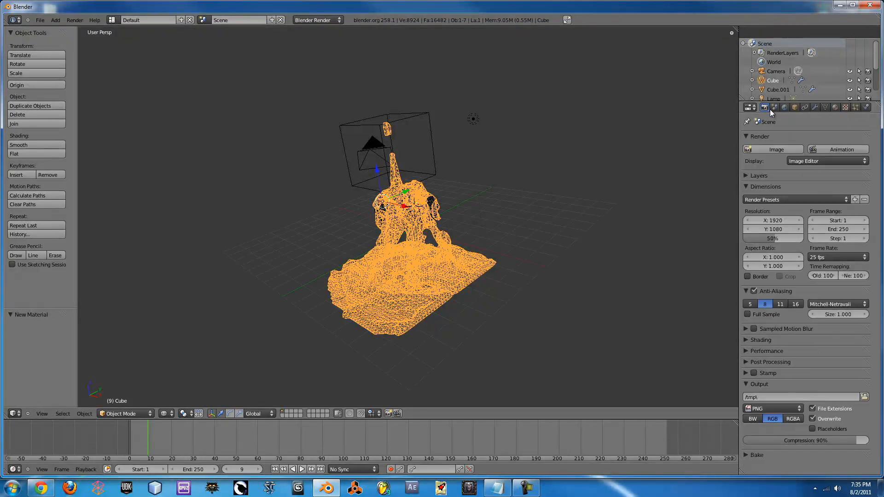
pyautogui.click(747, 340)
pyautogui.click(748, 364)
pyautogui.click(745, 341)
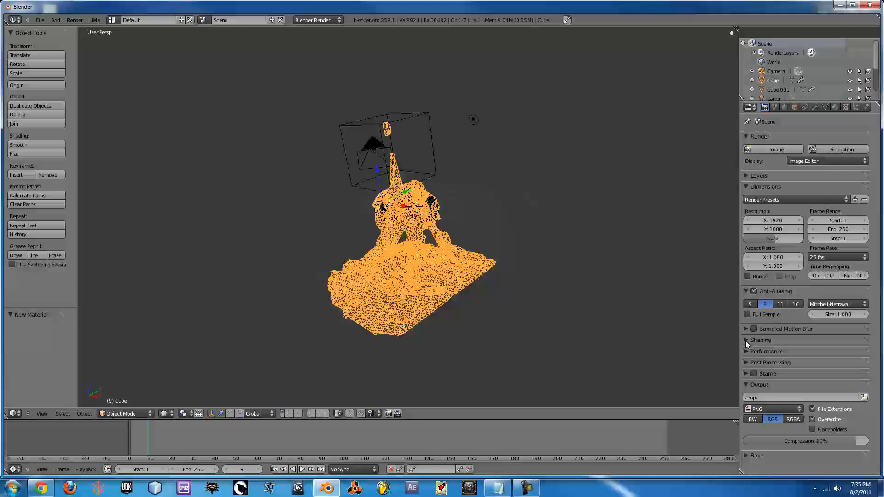
# Step: Change the type of the scene's lamp to Sun
pyautogui.rightClick(473, 119)
pyautogui.click(815, 108)
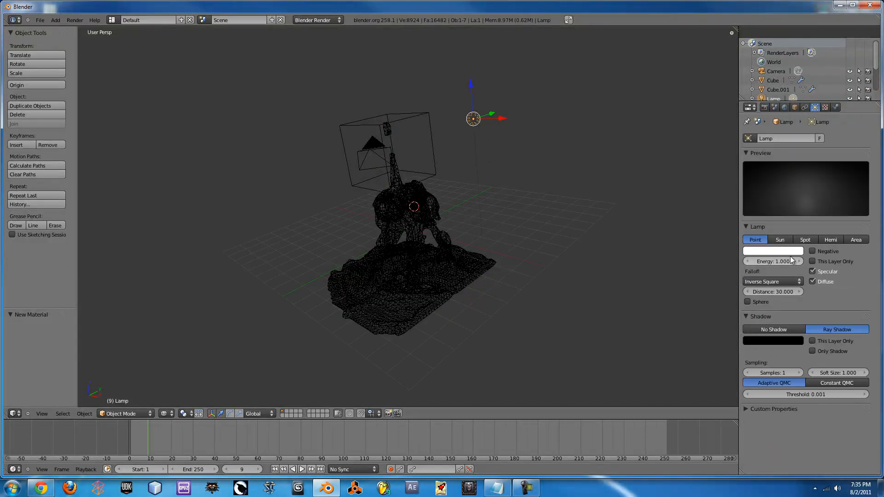
pyautogui.click(782, 241)
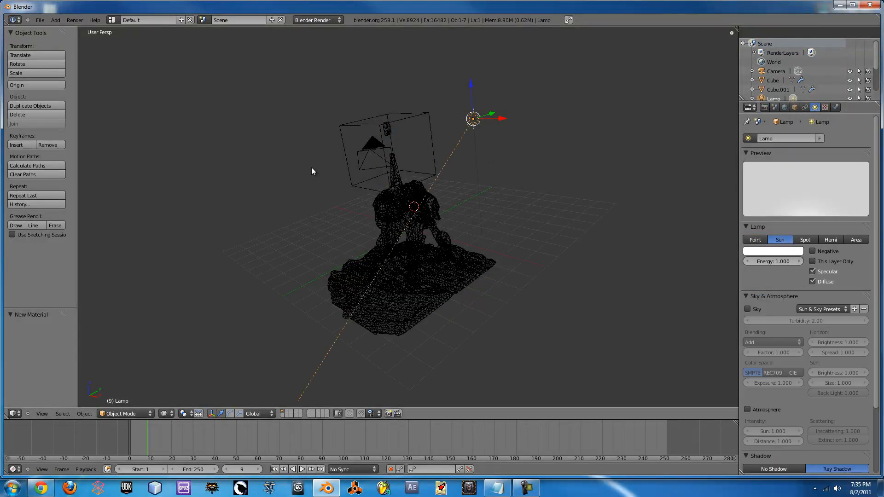
# Step: Look through the scene's camera, render frame 9 and return to the 3D view
pyautogui.rightClick(365, 163)
pyautogui.press('KP_0')
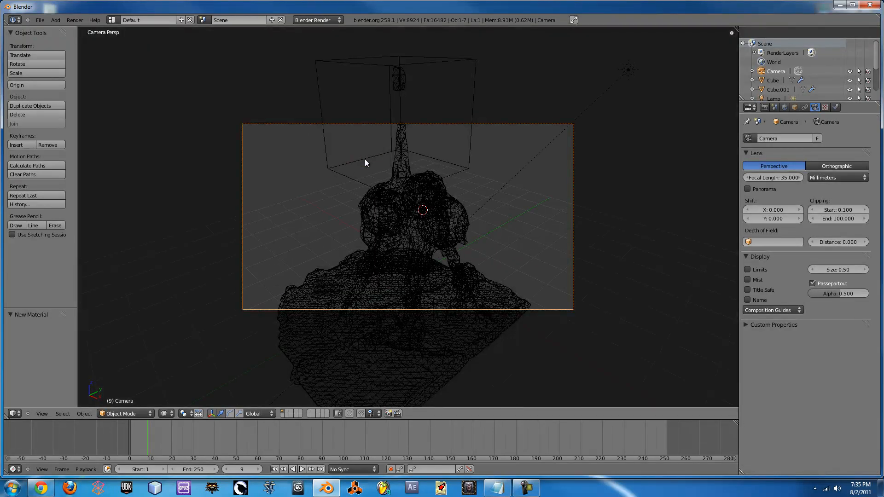
pyautogui.press('F12')
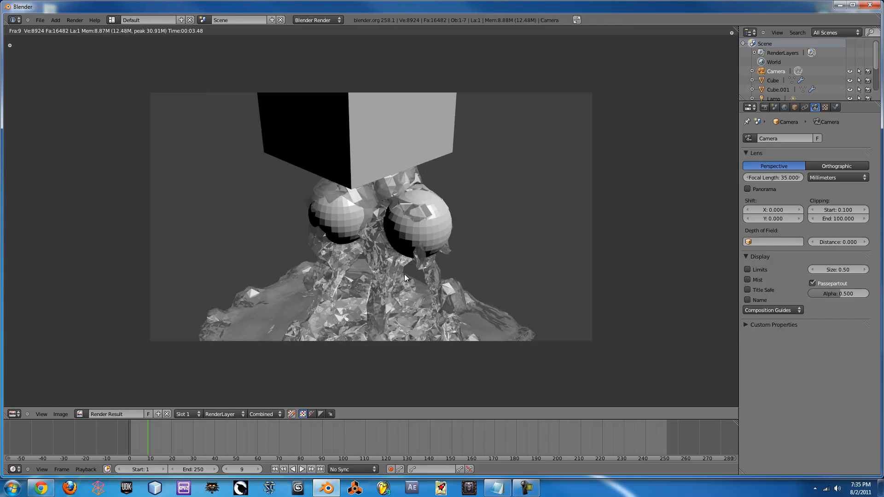
pyautogui.press('Escape')
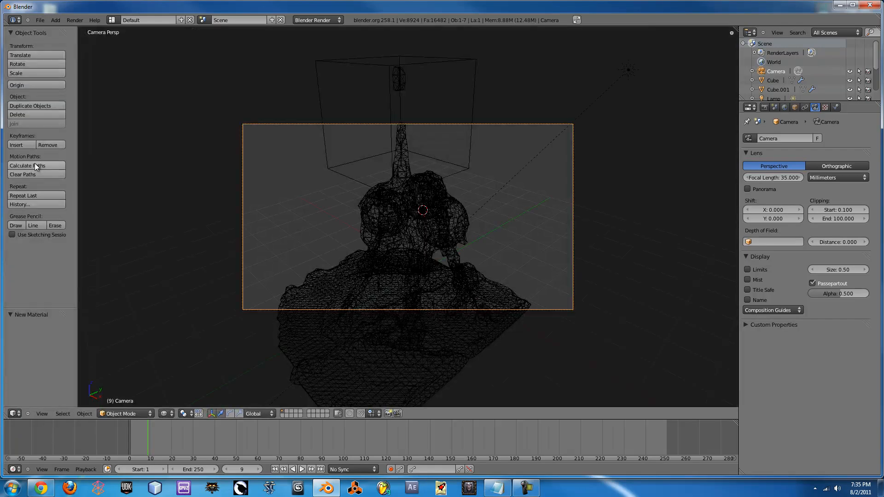
# Step: Apply smooth shading to the fluid mesh and the two front spheres, and render frame 9 again
pyautogui.rightClick(316, 318)
pyautogui.click(44, 145)
pyautogui.rightClick(372, 221)
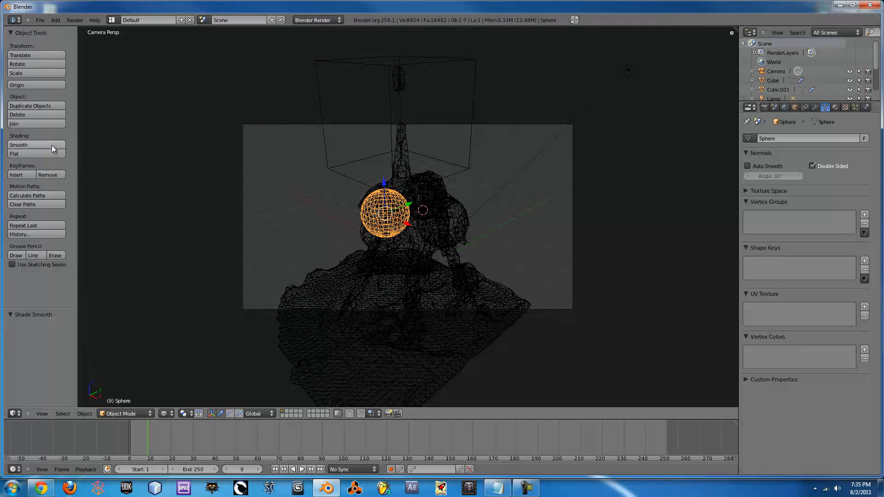
pyautogui.rightClick(452, 218)
pyautogui.rightClick(459, 214)
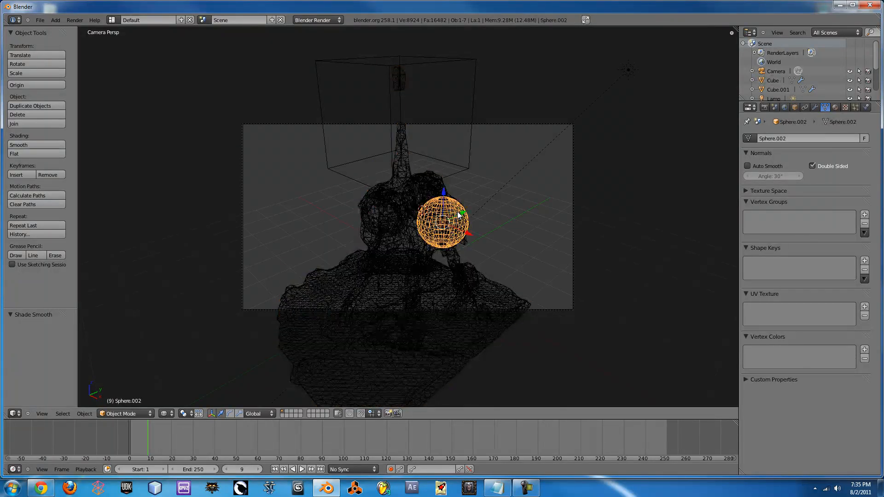
pyautogui.click(27, 145)
pyautogui.press('F12')
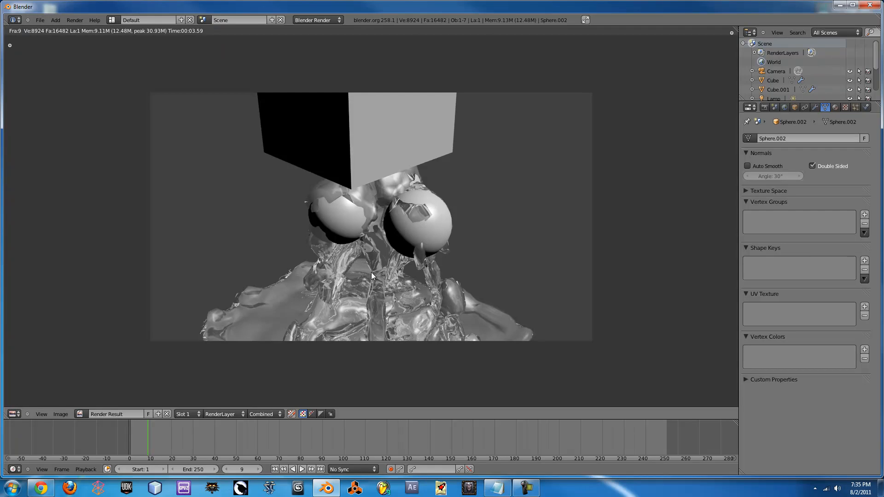
pyautogui.press('Escape')
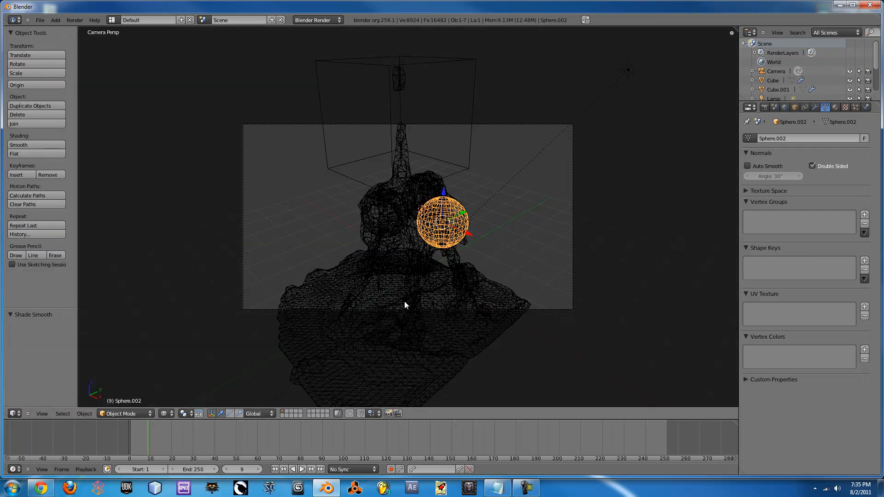
# Step: Set the fluid domain's final resolution to 100 and rebake the simulation from frame 0
pyautogui.rightClick(404, 257)
pyautogui.click(866, 107)
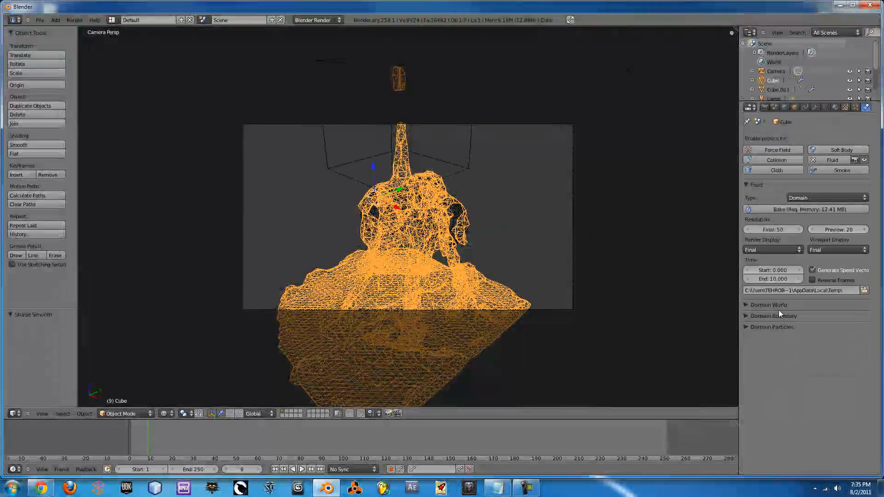
pyautogui.click(748, 317)
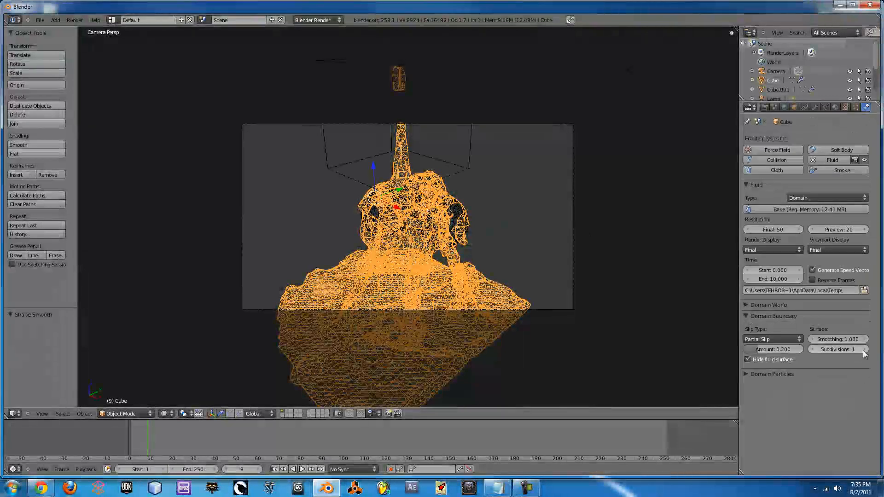
pyautogui.click(747, 317)
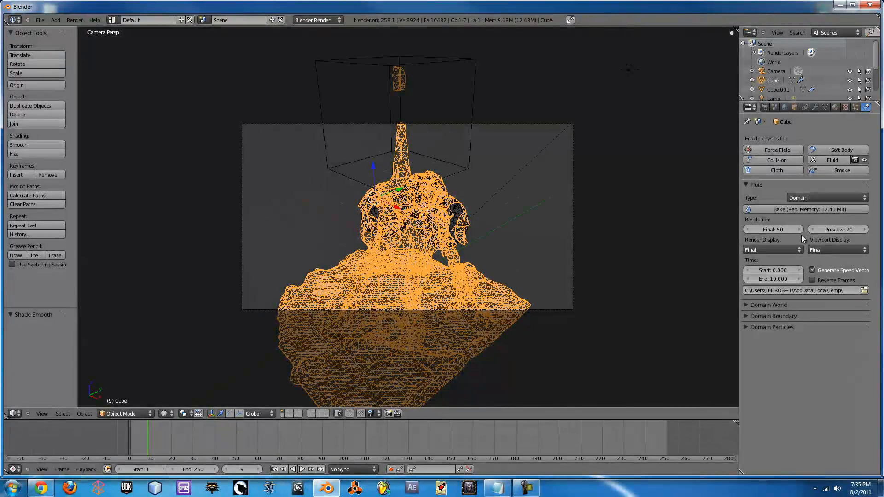
pyautogui.click(777, 231)
pyautogui.write('100')
pyautogui.press('Return')
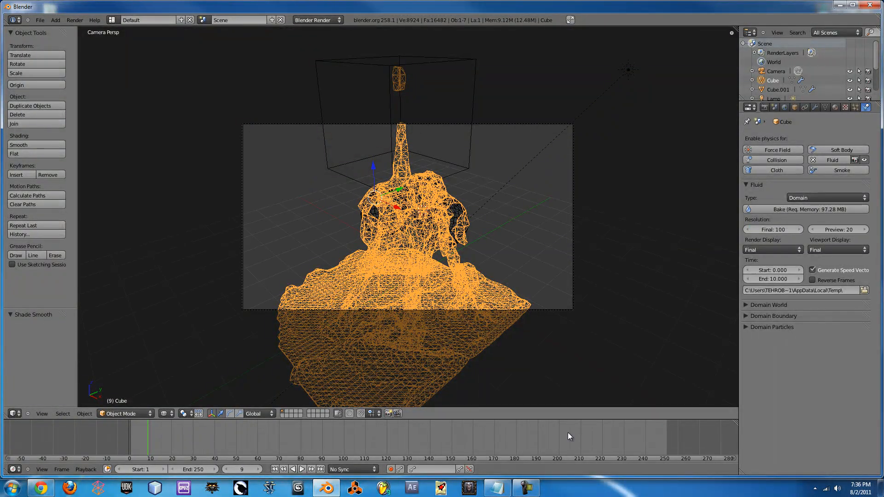
pyautogui.click(126, 437)
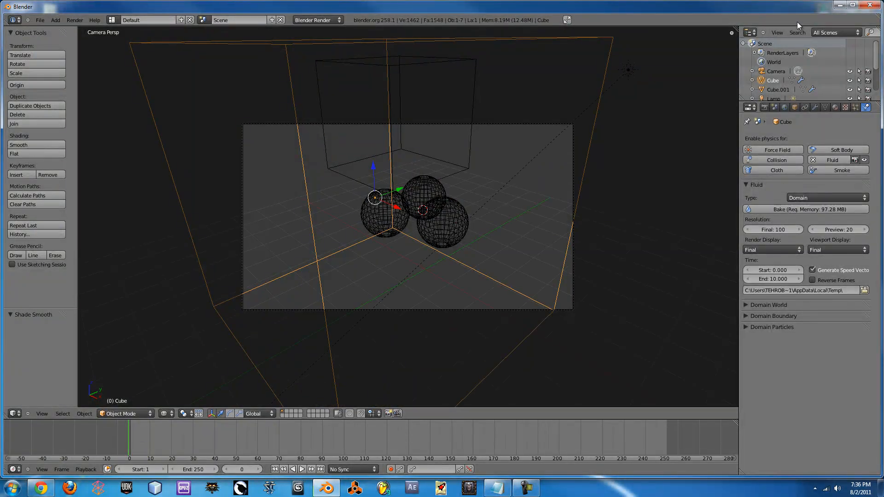
# Step: Switch to the desktop and browse the rendered images 0001 to 0006 in Windows Photo Viewer
pyautogui.click(840, 5)
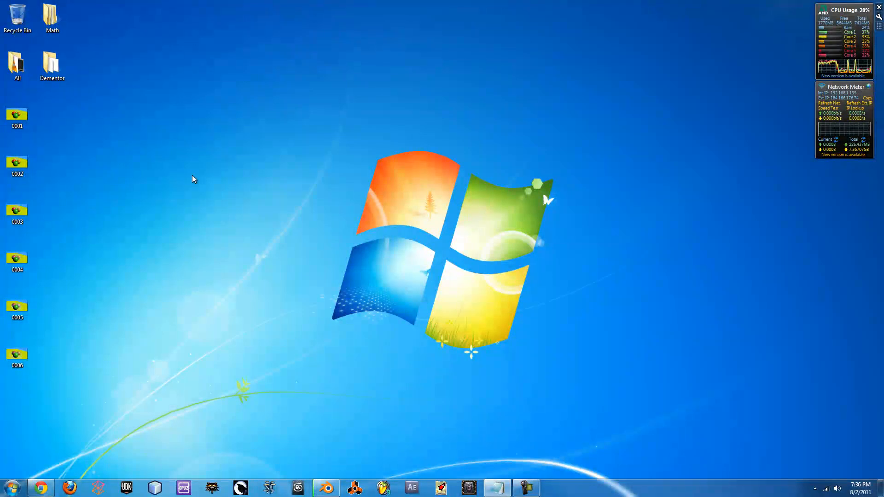
pyautogui.doubleClick(9, 117)
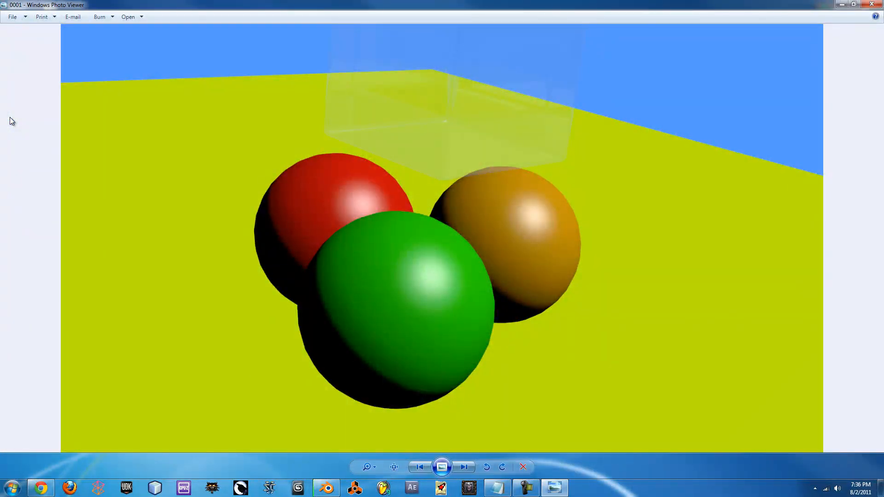
pyautogui.click(463, 467)
pyautogui.click(463, 467)
pyautogui.click(463, 468)
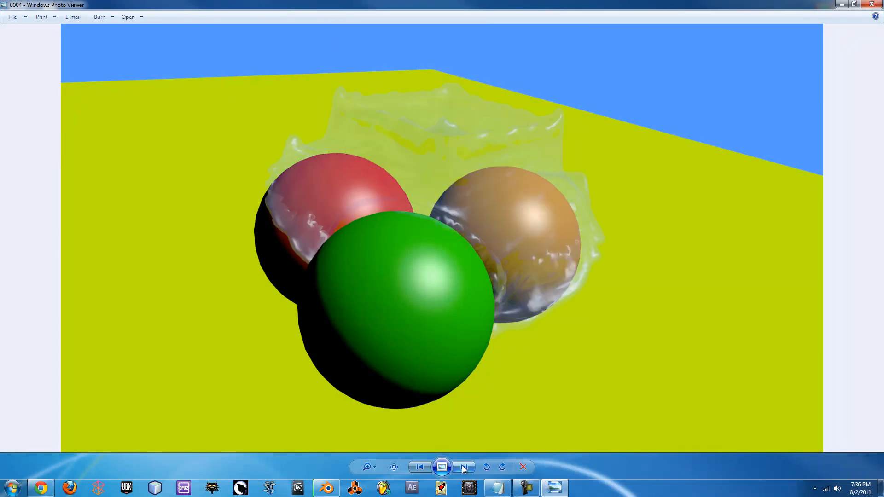
pyautogui.click(463, 468)
pyautogui.click(464, 467)
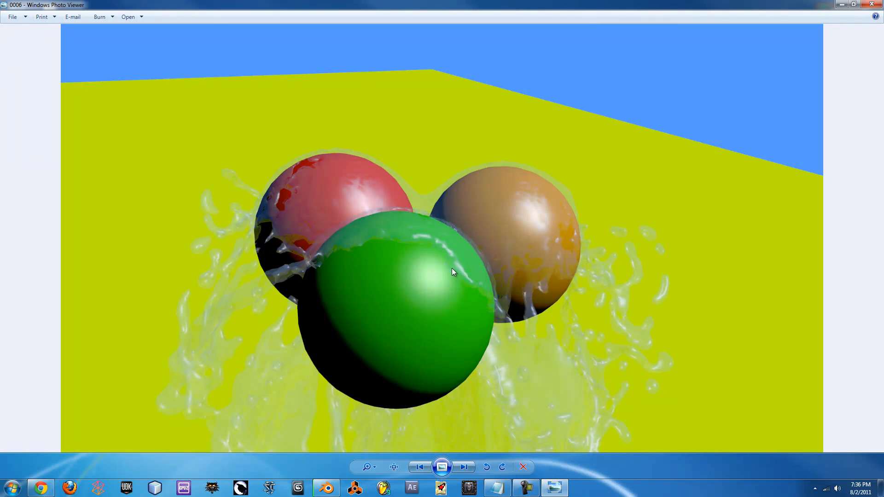
pyautogui.click(871, 4)
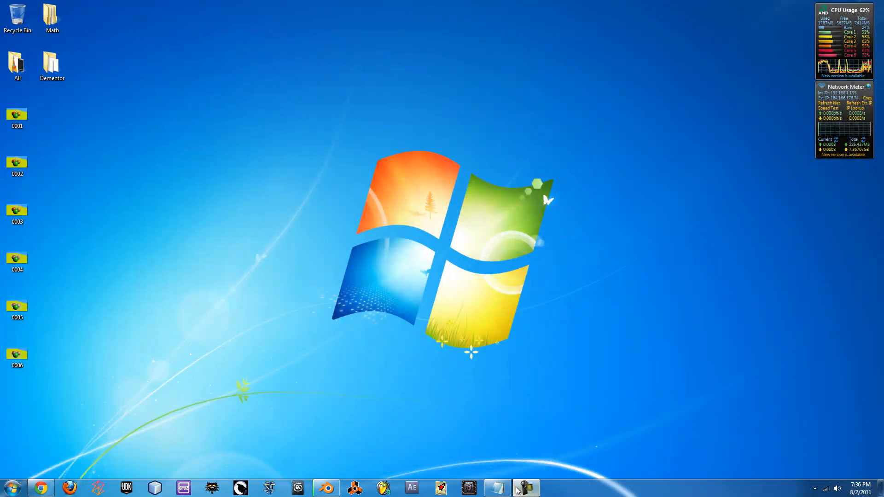
# Step: Switch back to Blender, scrub the fluid simulation to frame 6 and render that frame
pyautogui.click(327, 487)
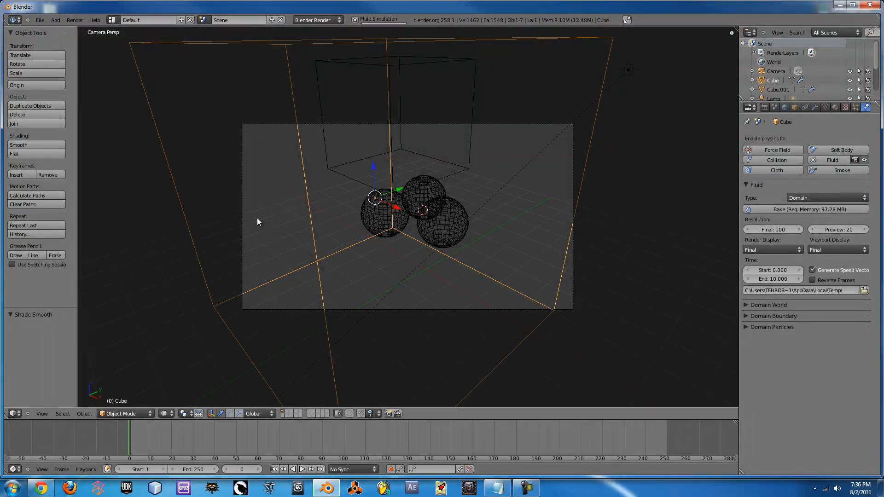
pyautogui.moveTo(129, 444); pyautogui.dragTo(137, 446)
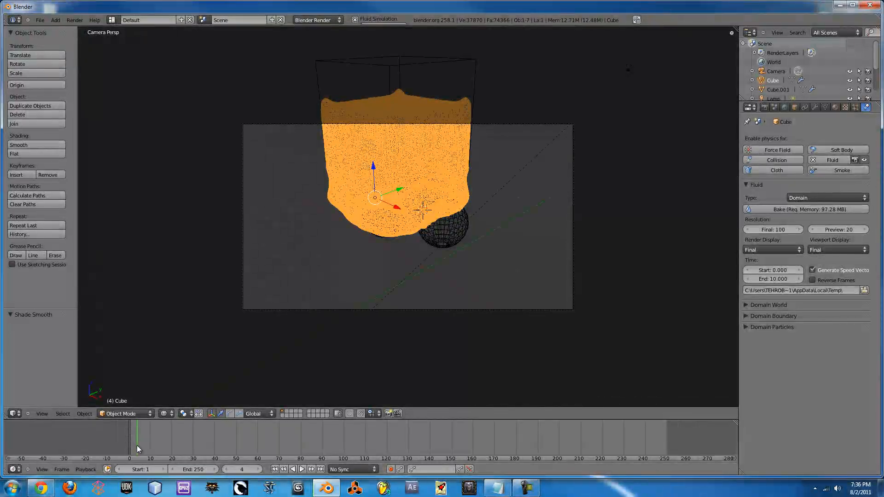
pyautogui.moveTo(132, 444); pyautogui.dragTo(139, 444)
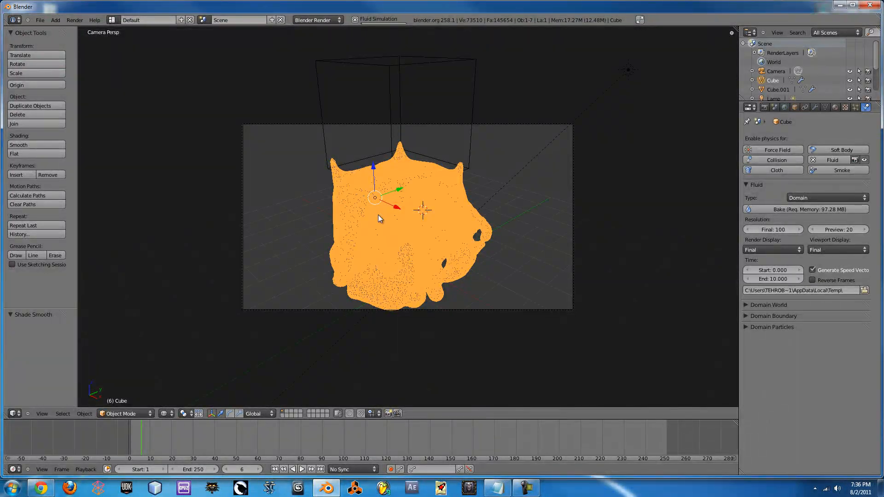
pyautogui.press('F12')
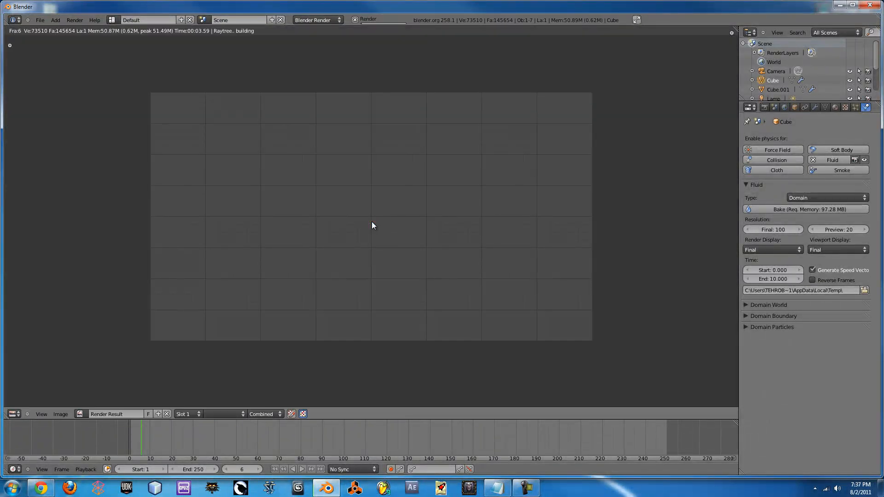